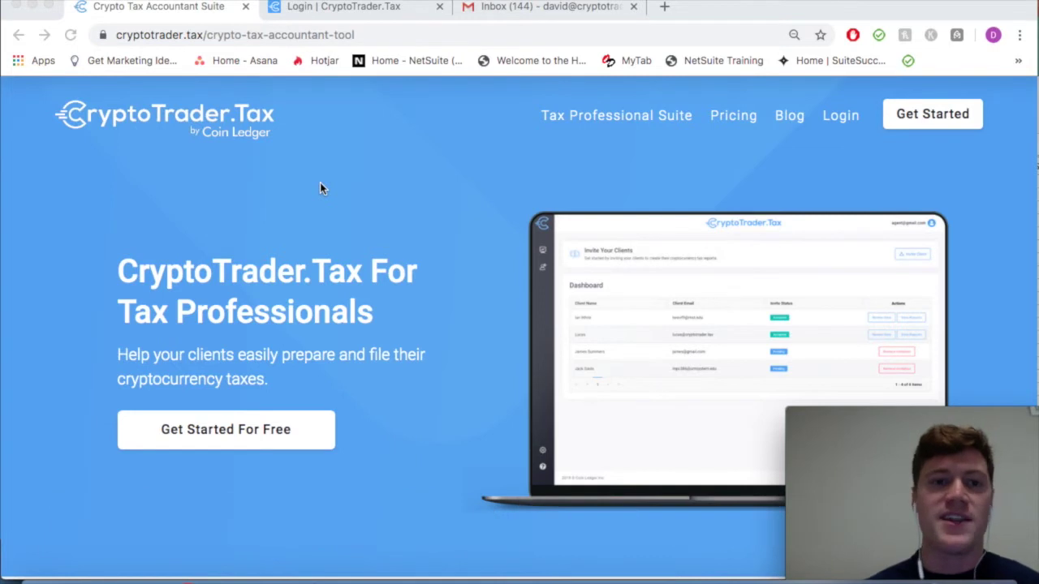
Scroll the Crypto Tax Accountant Suite page, then go to the CryptoTrader.Tax login page
{"action": "scroll", "coordinate": [443, 259], "scroll_direction": "down", "scroll_amount": 1}
{"action": "scroll", "coordinate": [442, 258], "scroll_direction": "up", "scroll_amount": 1}
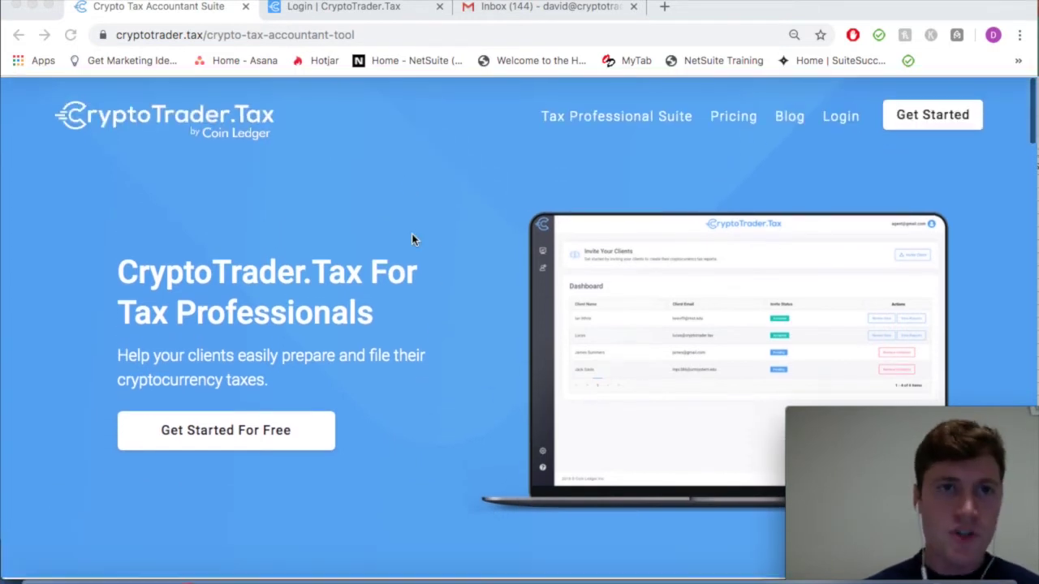
{"action": "left_click", "coordinate": [331, 6]}
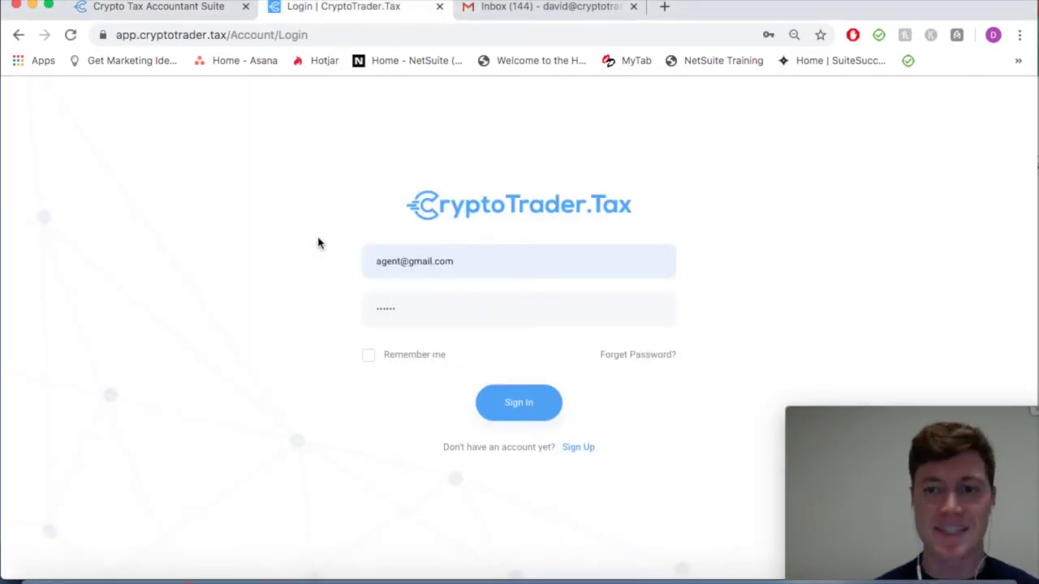
Sign in to the tax professional account, browse the client table, and start a client invite
{"action": "left_click", "coordinate": [533, 414]}
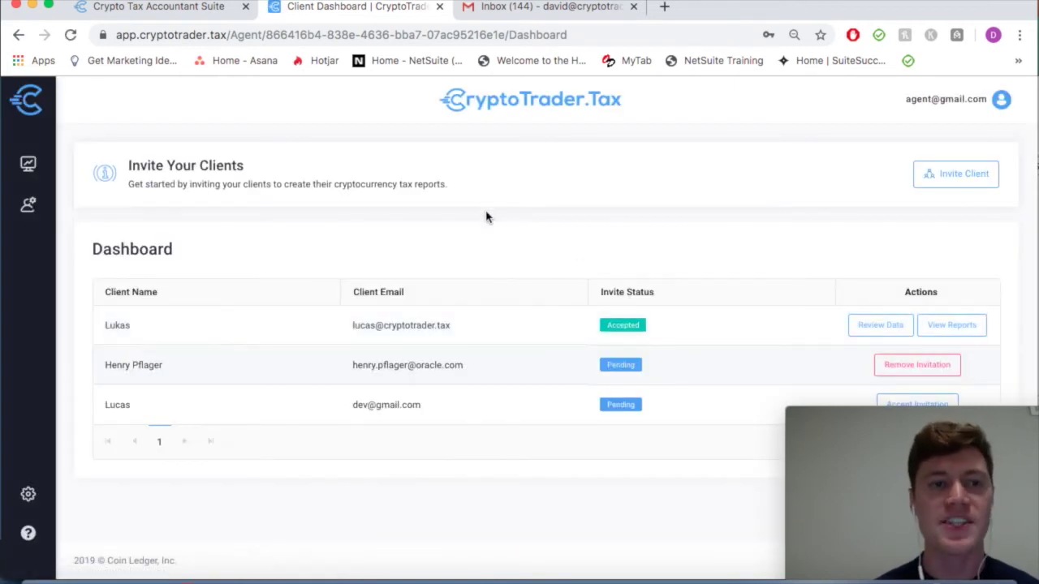
{"action": "scroll", "coordinate": [387, 259], "scroll_direction": "down", "scroll_amount": 1}
{"action": "mouse_move", "coordinate": [838, 413]}
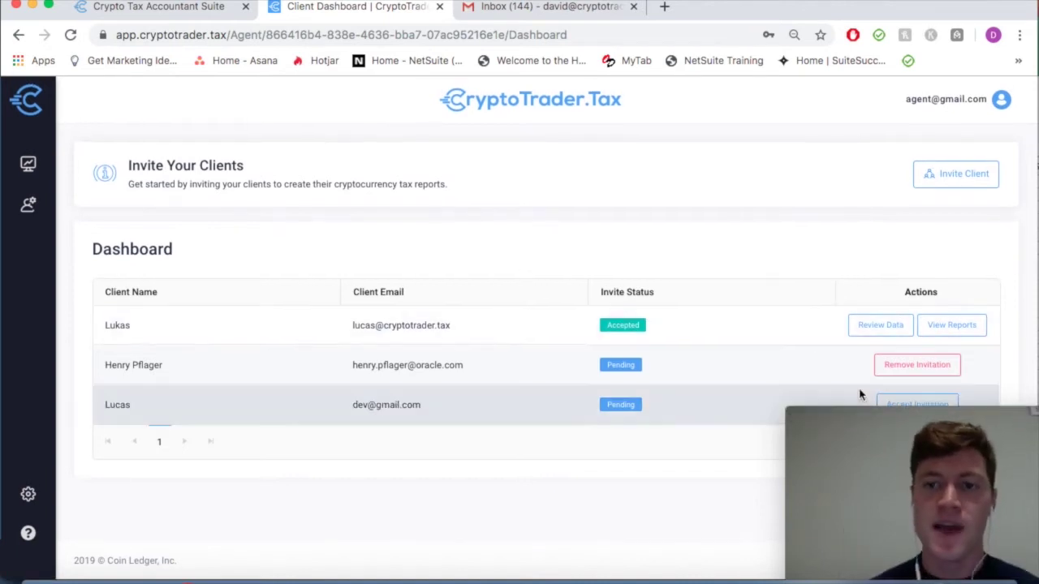
{"action": "left_click_drag", "start_coordinate": [870, 423], "coordinate": [870, 450]}
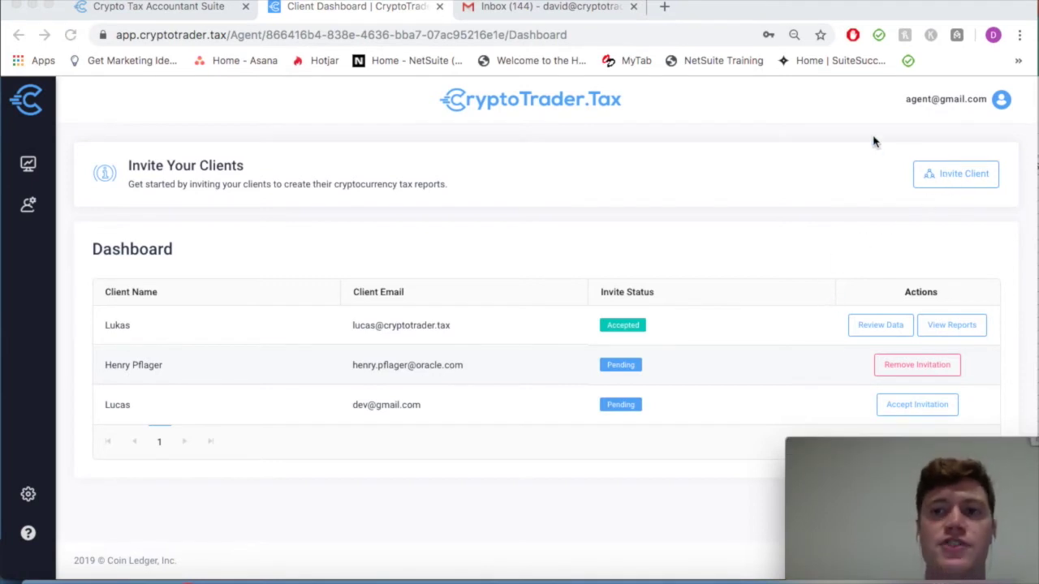
{"action": "left_click", "coordinate": [952, 178]}
Enter your name plus the client's name and e-mail, send the invite, then go to Gmail
{"action": "triple_click", "coordinate": [426, 292]}
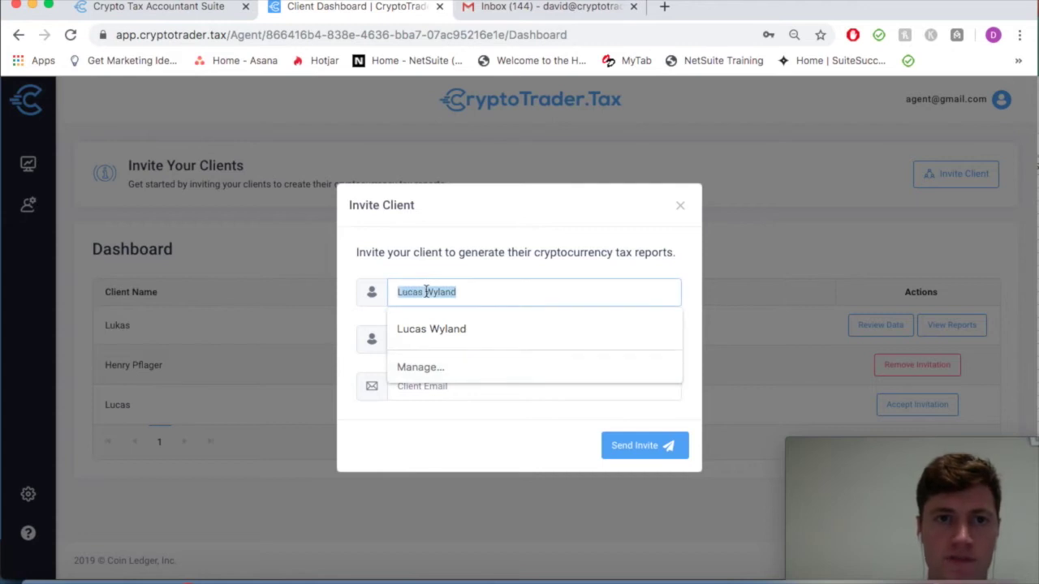
{"action": "type", "text": "David "}
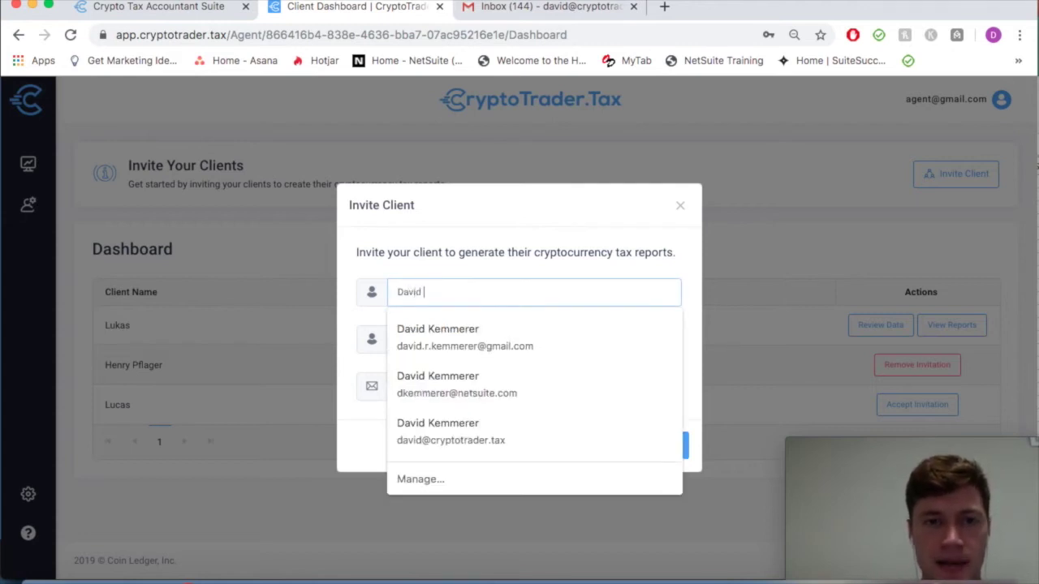
{"action": "type", "text": "Kemmerer"}
{"action": "key", "text": "Tab"}
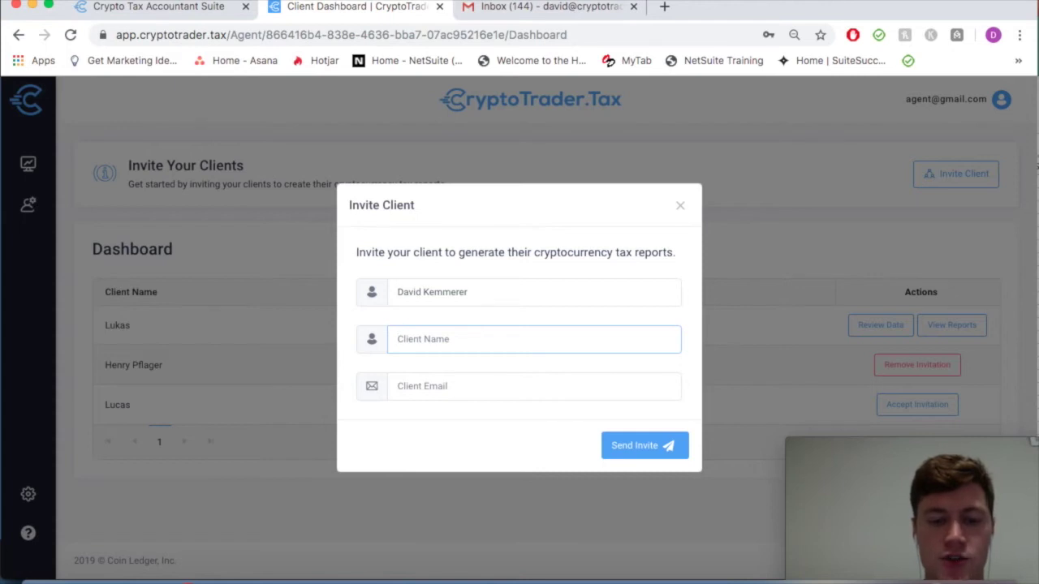
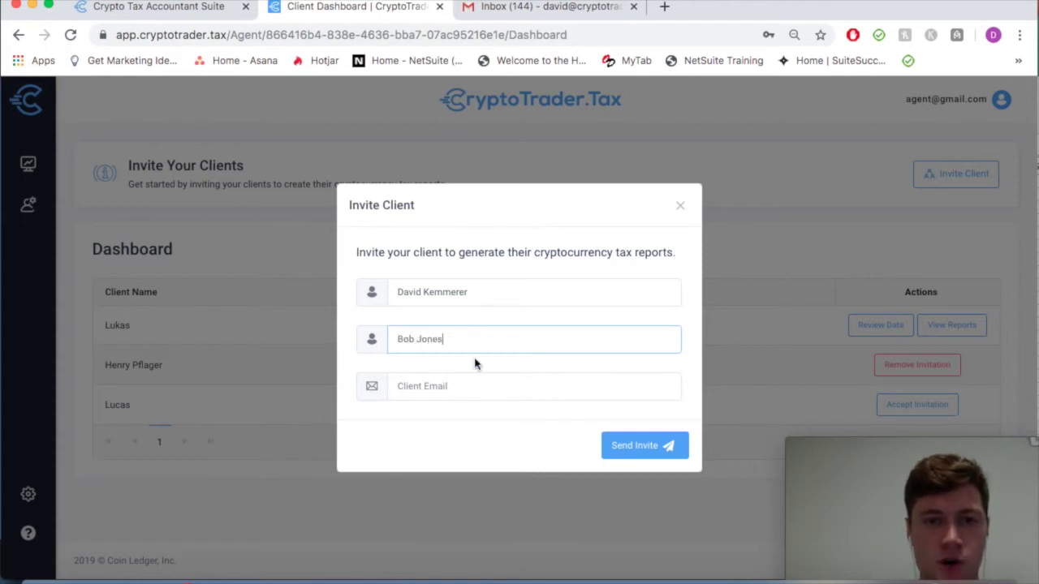
{"action": "left_click", "coordinate": [475, 388]}
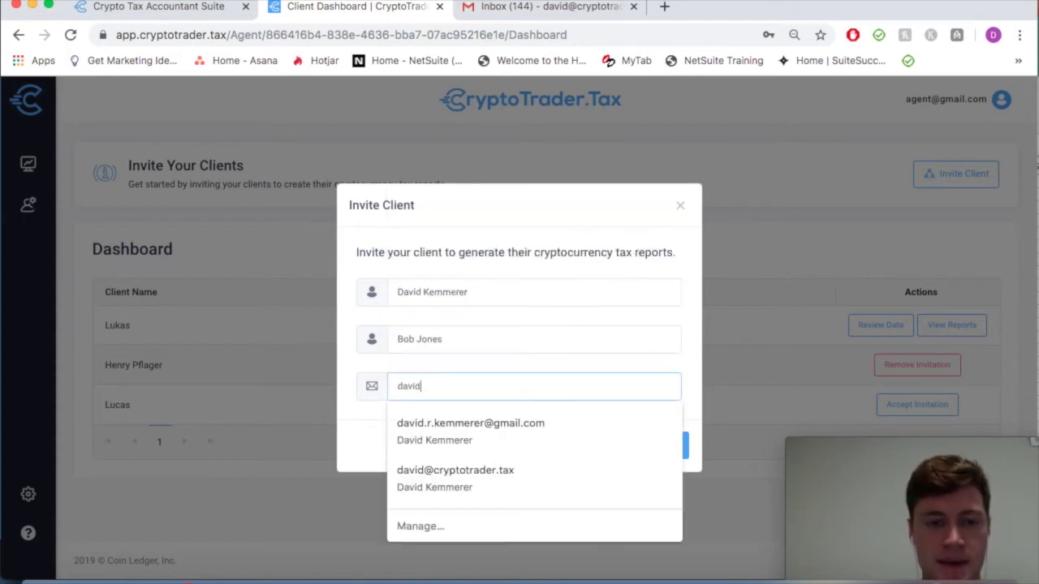
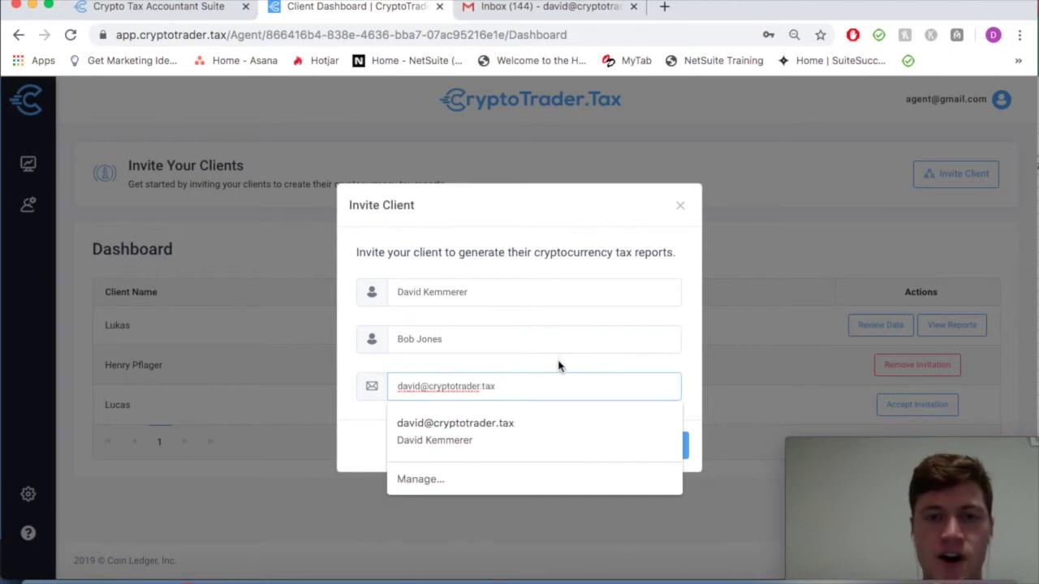
{"action": "left_click", "coordinate": [559, 365]}
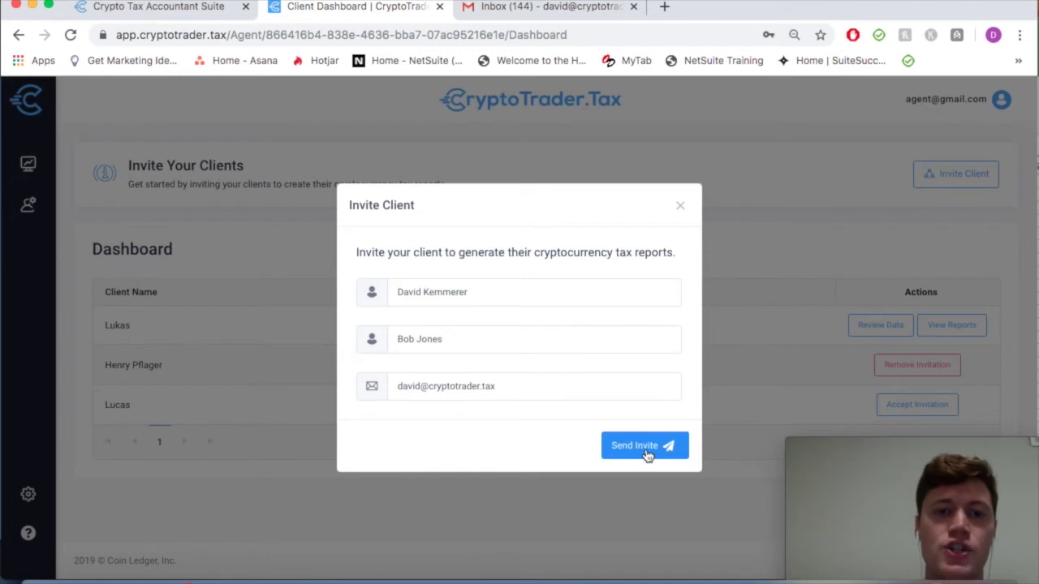
{"action": "left_click", "coordinate": [645, 446]}
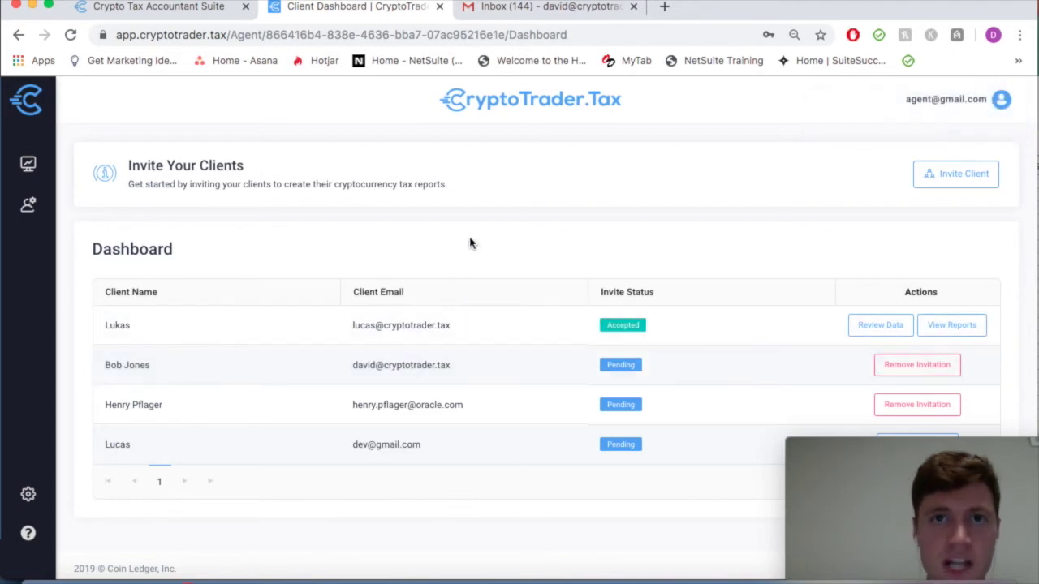
{"action": "left_click", "coordinate": [535, 10]}
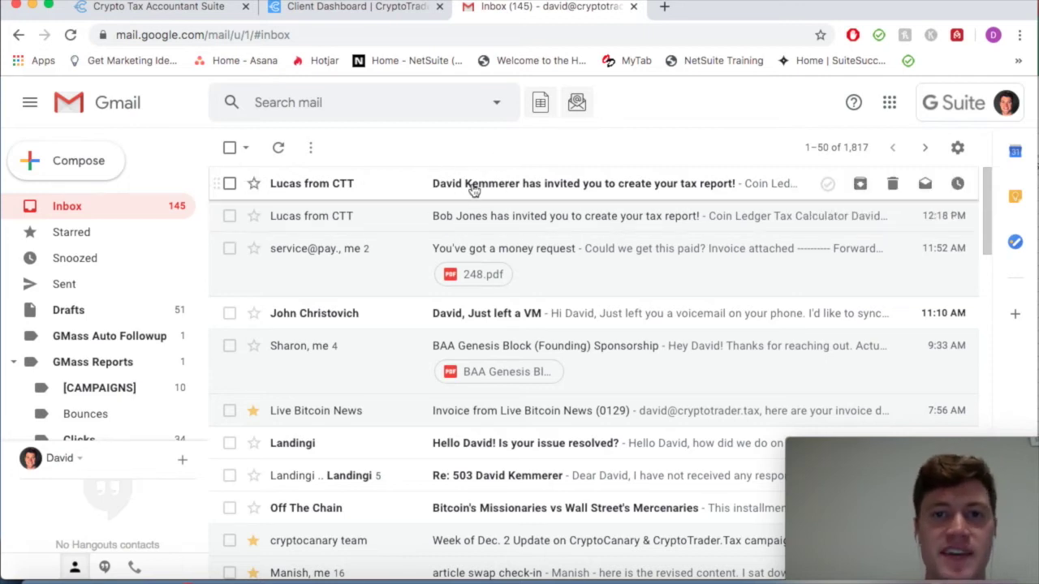
Open the newest CryptoTrader.Tax invitation e-mail and read through it
{"action": "left_click", "coordinate": [473, 188]}
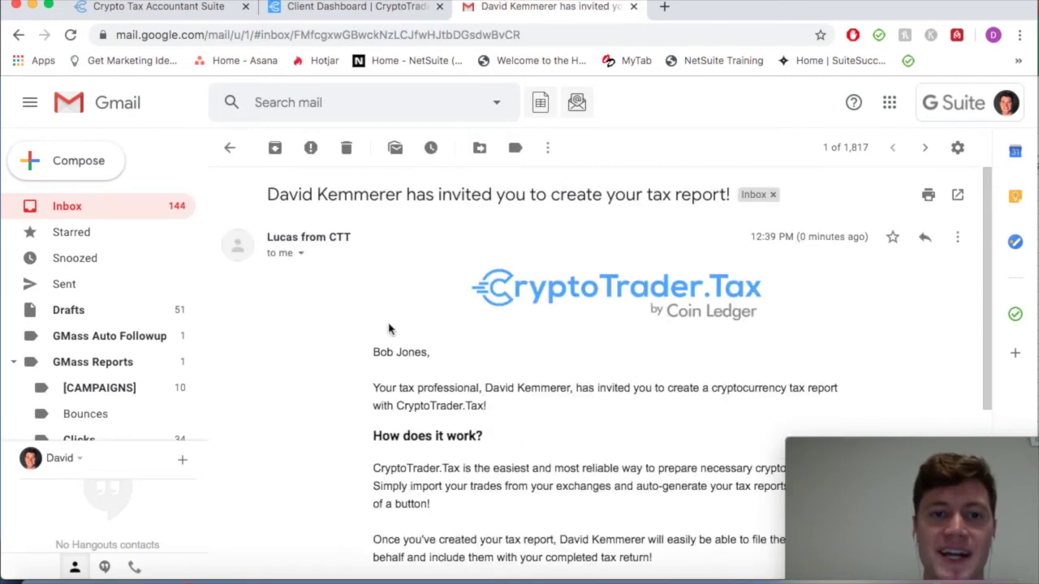
{"action": "scroll", "coordinate": [359, 354], "scroll_direction": "down", "scroll_amount": 3}
{"action": "scroll", "coordinate": [359, 355], "scroll_direction": "down", "scroll_amount": 1}
{"action": "scroll", "coordinate": [359, 354], "scroll_direction": "up", "scroll_amount": 2}
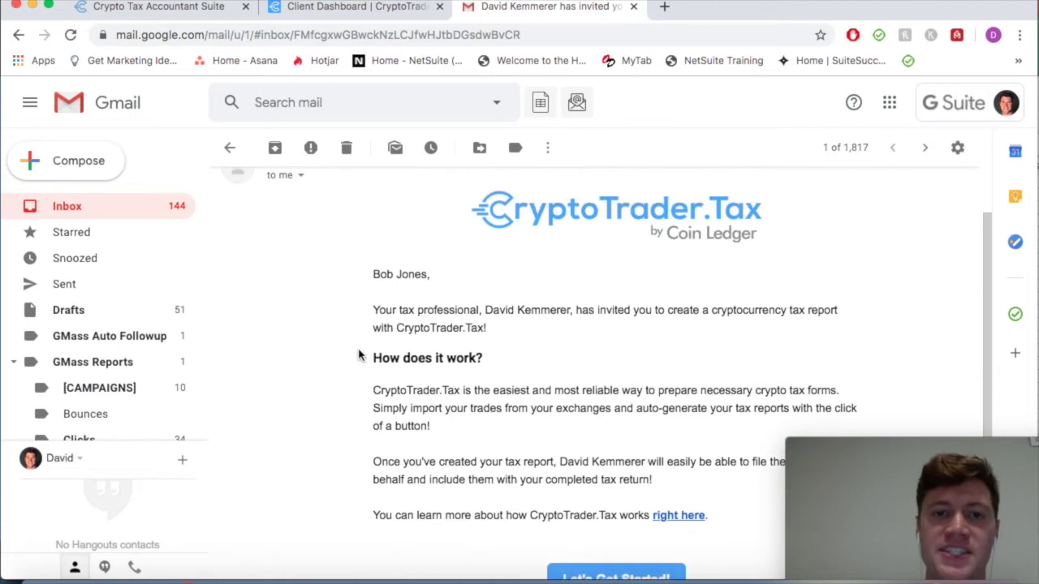
{"action": "scroll", "coordinate": [360, 355], "scroll_direction": "down", "scroll_amount": 3}
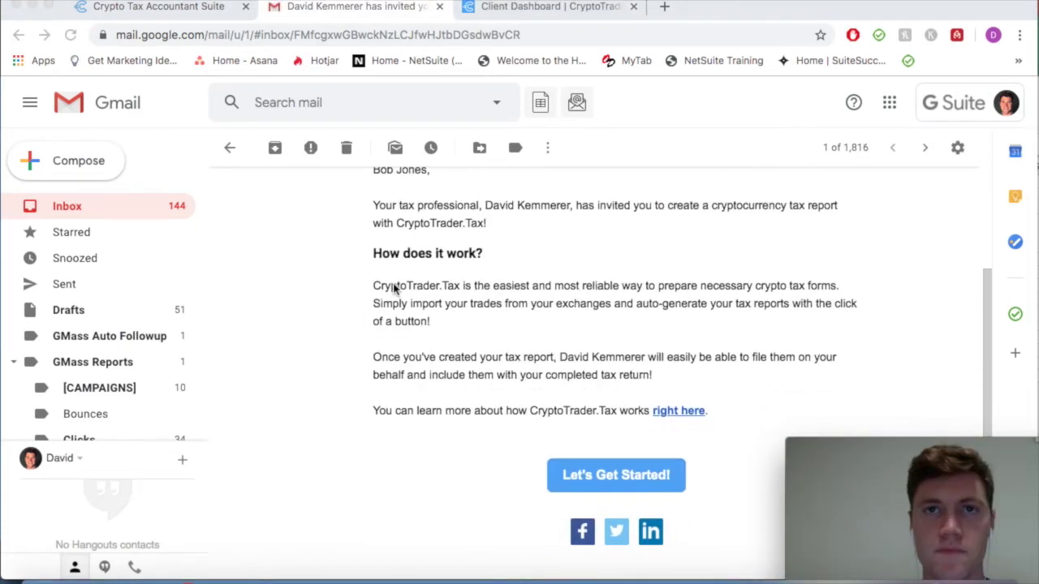
{"action": "scroll", "coordinate": [392, 294], "scroll_direction": "up", "scroll_amount": 4}
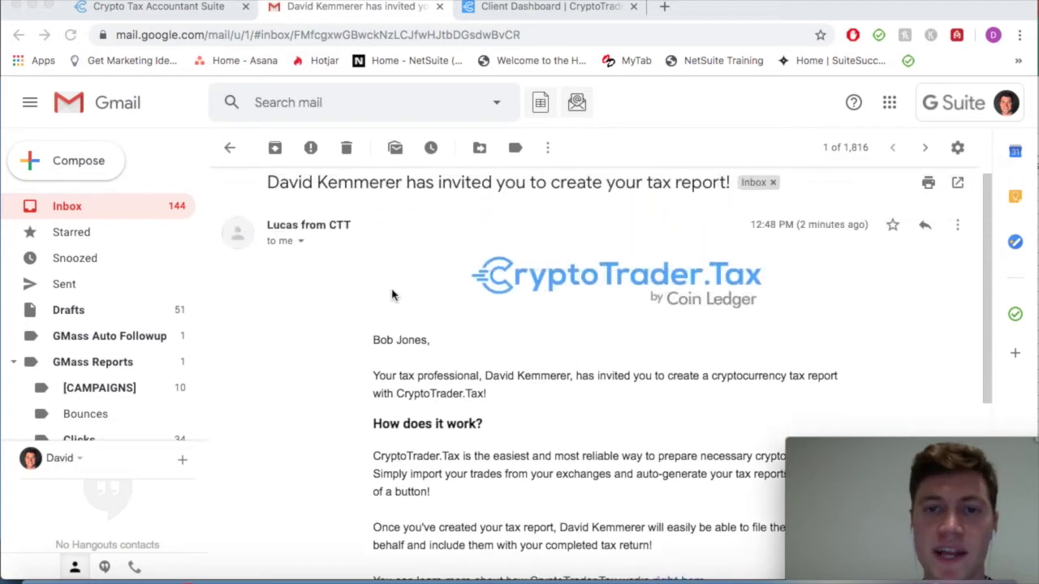
{"action": "scroll", "coordinate": [392, 295], "scroll_direction": "down", "scroll_amount": 1}
{"action": "scroll", "coordinate": [392, 295], "scroll_direction": "down", "scroll_amount": 3}
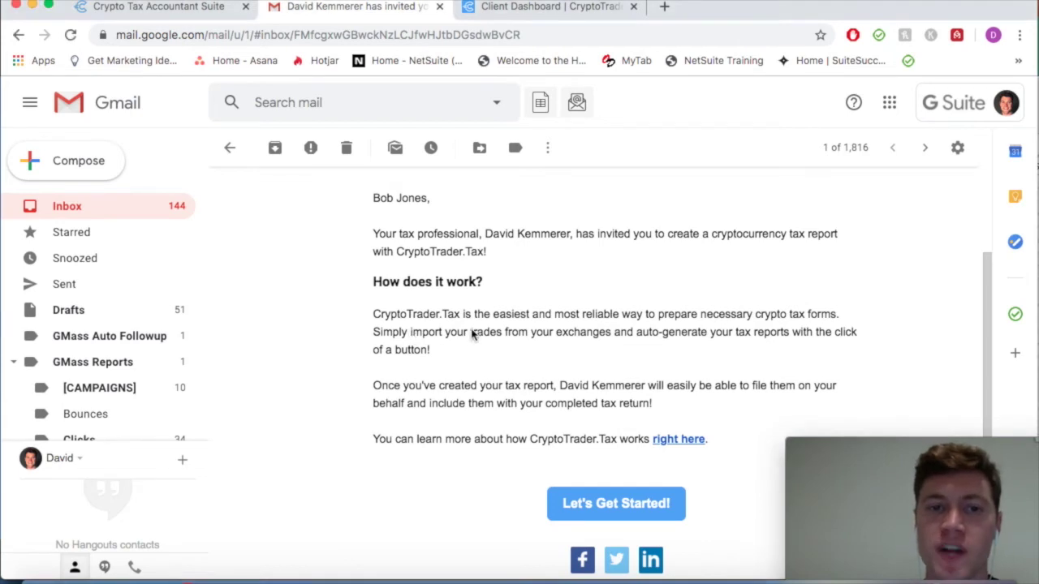
Highlight 'trades from your exchanges' and 'auto-generate your tax reports', then follow Let's Get Started!
{"action": "left_click_drag", "start_coordinate": [471, 331], "coordinate": [613, 337]}
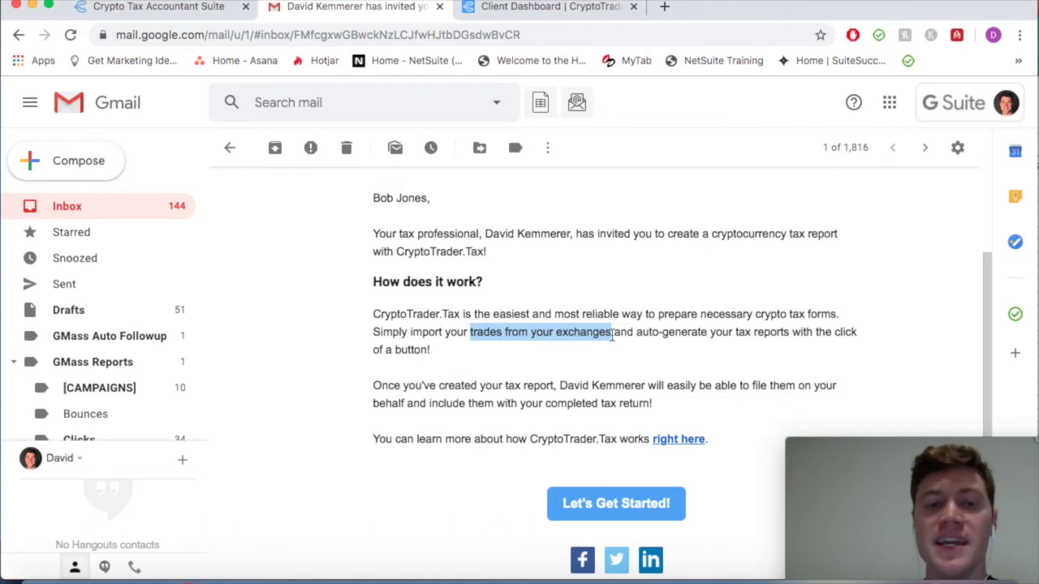
{"action": "scroll", "coordinate": [613, 335], "scroll_direction": "up", "scroll_amount": 2}
{"action": "scroll", "coordinate": [613, 335], "scroll_direction": "down", "scroll_amount": 3}
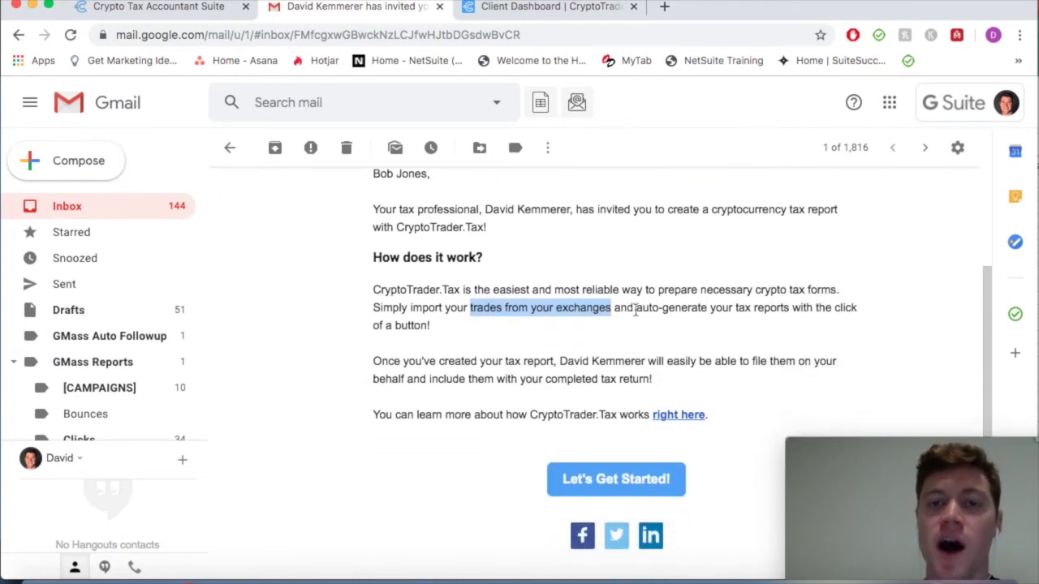
{"action": "left_click_drag", "start_coordinate": [637, 309], "coordinate": [790, 309]}
{"action": "left_click", "coordinate": [704, 333]}
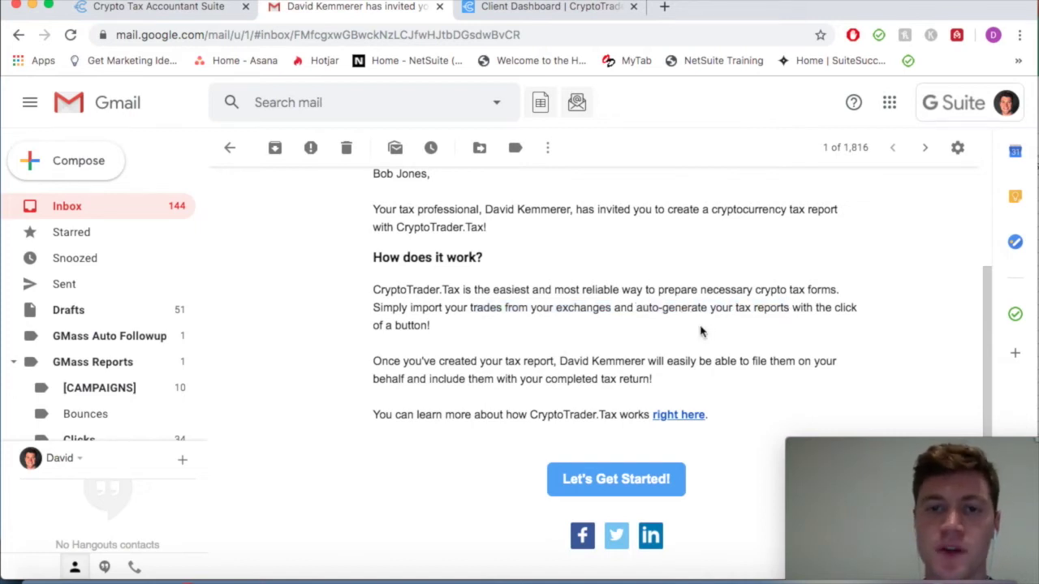
{"action": "scroll", "coordinate": [600, 341], "scroll_direction": "down", "scroll_amount": 1}
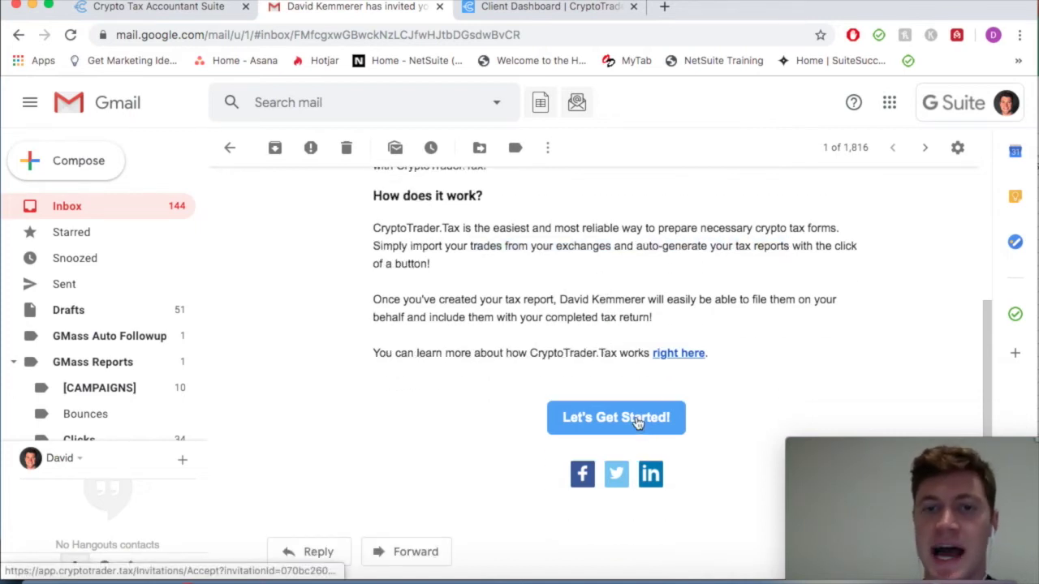
{"action": "left_click", "coordinate": [642, 424]}
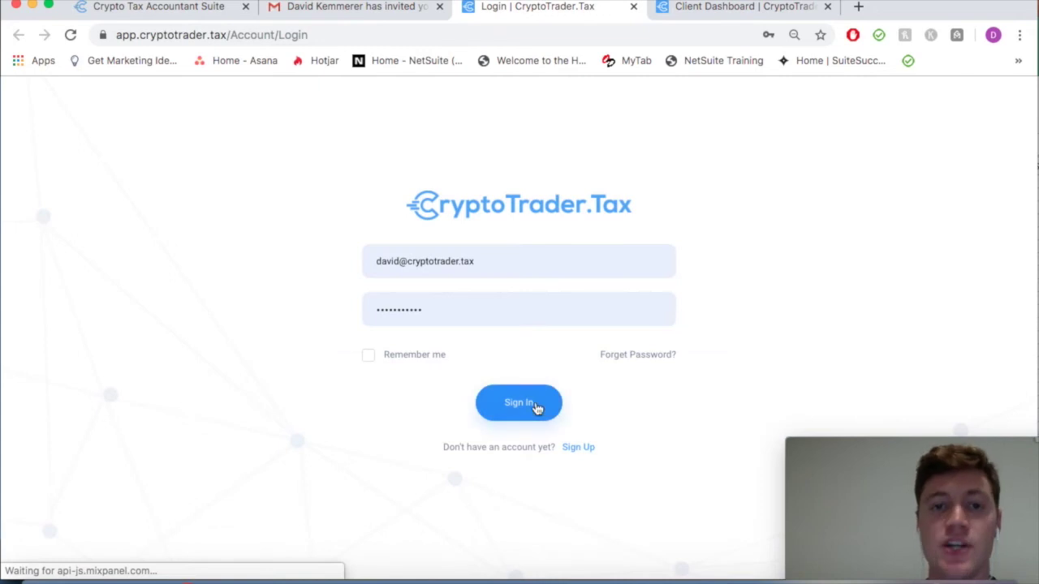
Sign in as the client, view the Coinbase import tab, and go to step 5 Create Report
{"action": "left_click", "coordinate": [531, 407]}
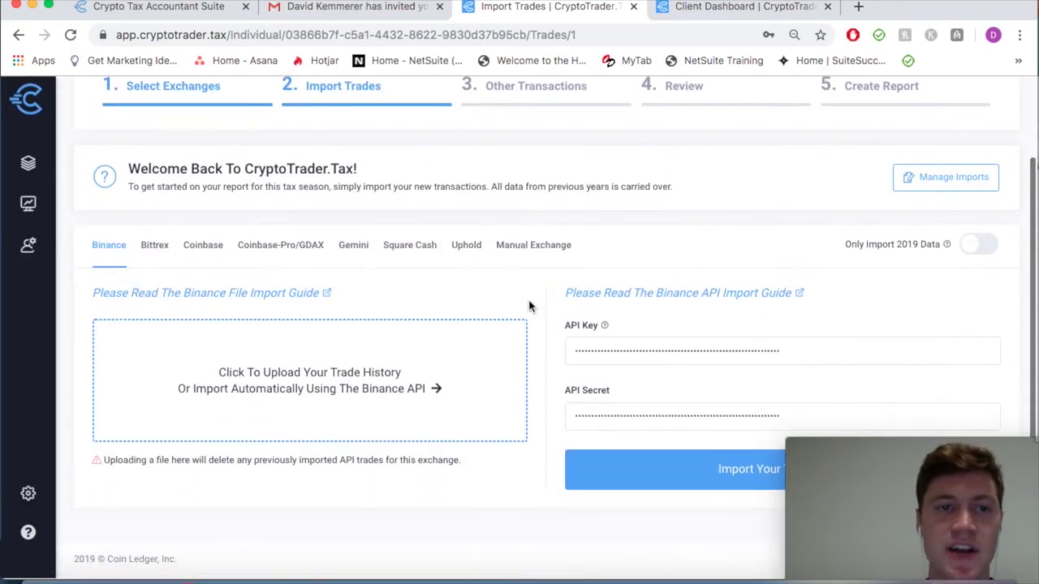
{"action": "left_click", "coordinate": [202, 245]}
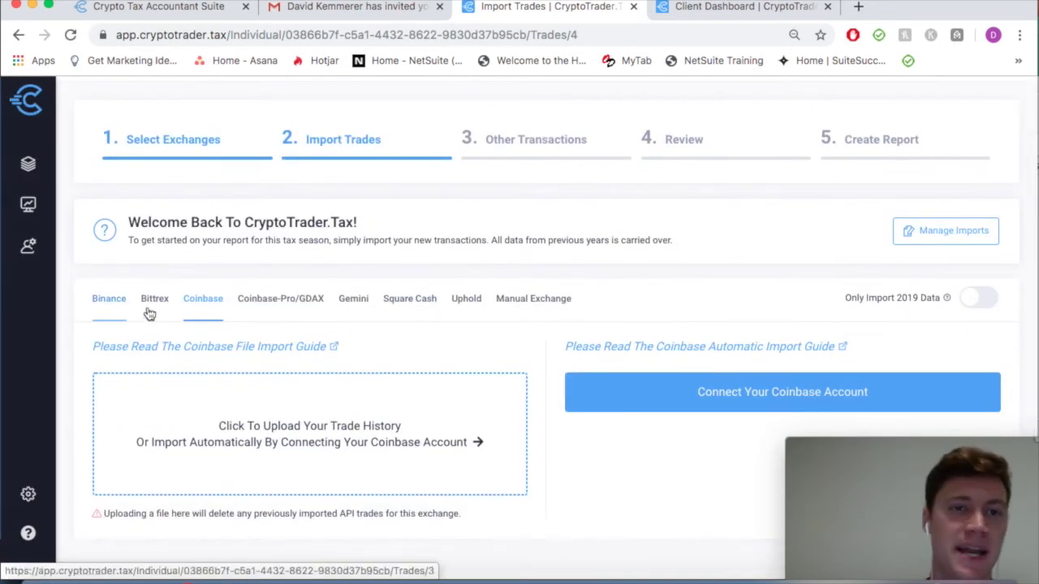
{"action": "scroll", "coordinate": [457, 385], "scroll_direction": "down", "scroll_amount": 1}
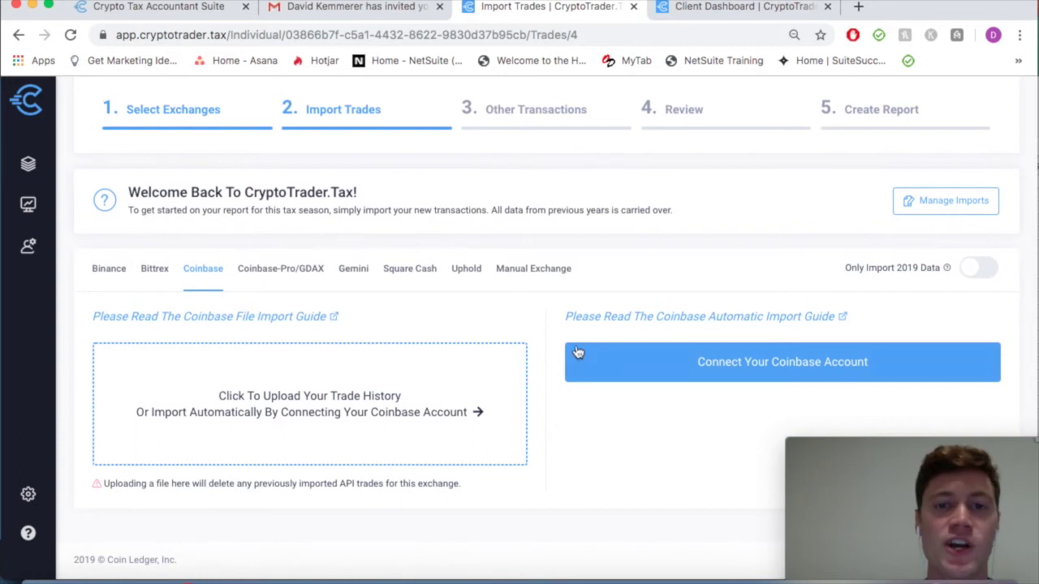
{"action": "scroll", "coordinate": [406, 334], "scroll_direction": "up", "scroll_amount": 1}
{"action": "scroll", "coordinate": [406, 334], "scroll_direction": "up", "scroll_amount": 1}
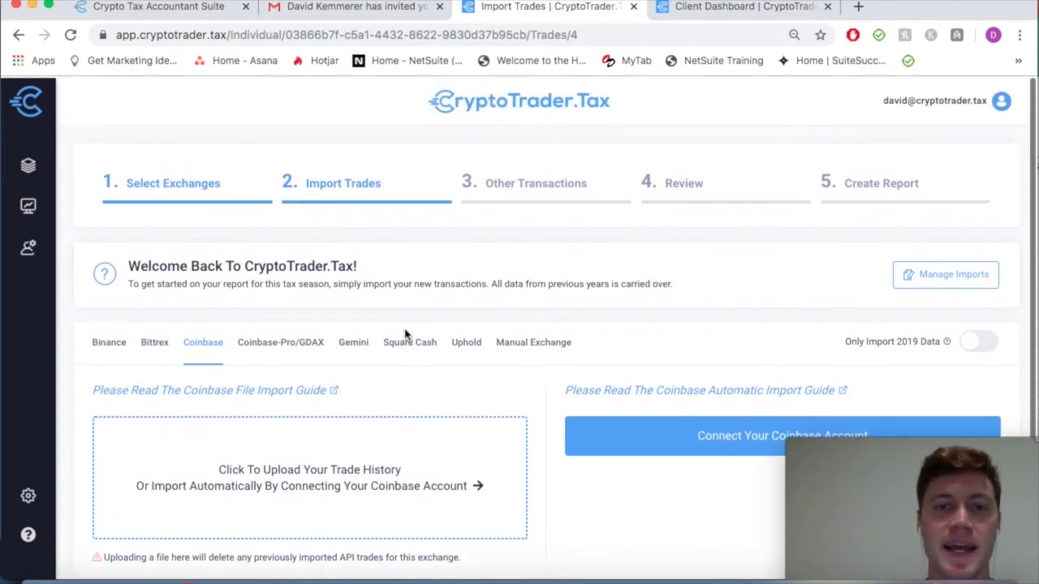
{"action": "left_click", "coordinate": [877, 194]}
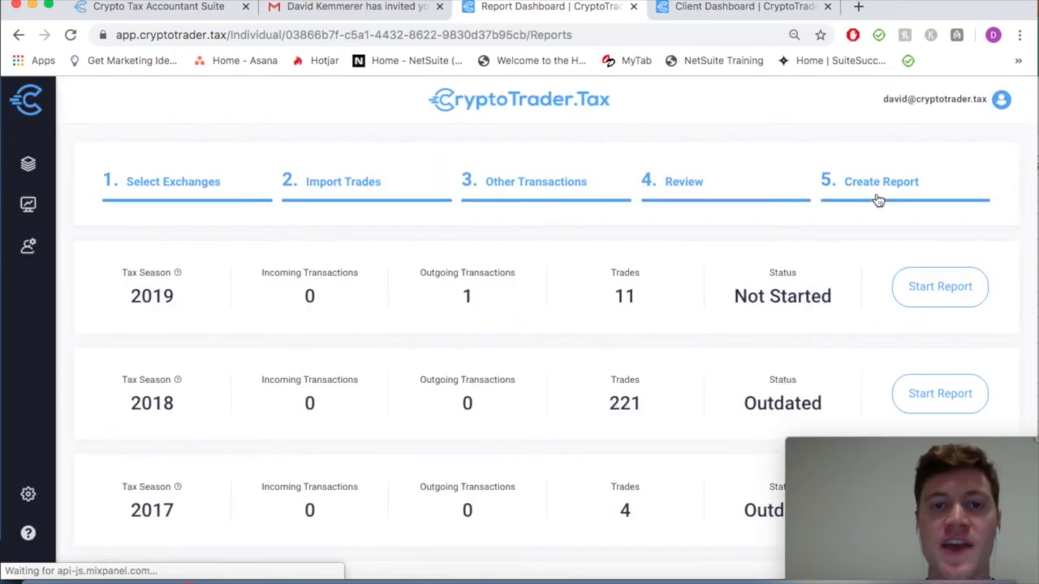
Run the 2018 report until it reads Complete!, then log out via the account dropdown
{"action": "scroll", "coordinate": [798, 252], "scroll_direction": "down", "scroll_amount": 2}
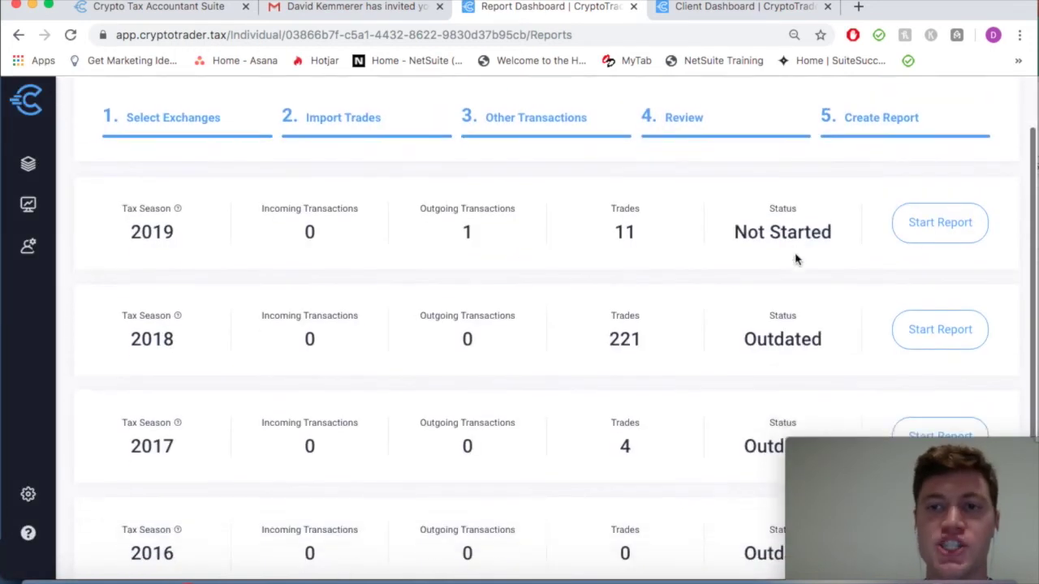
{"action": "left_click", "coordinate": [947, 307]}
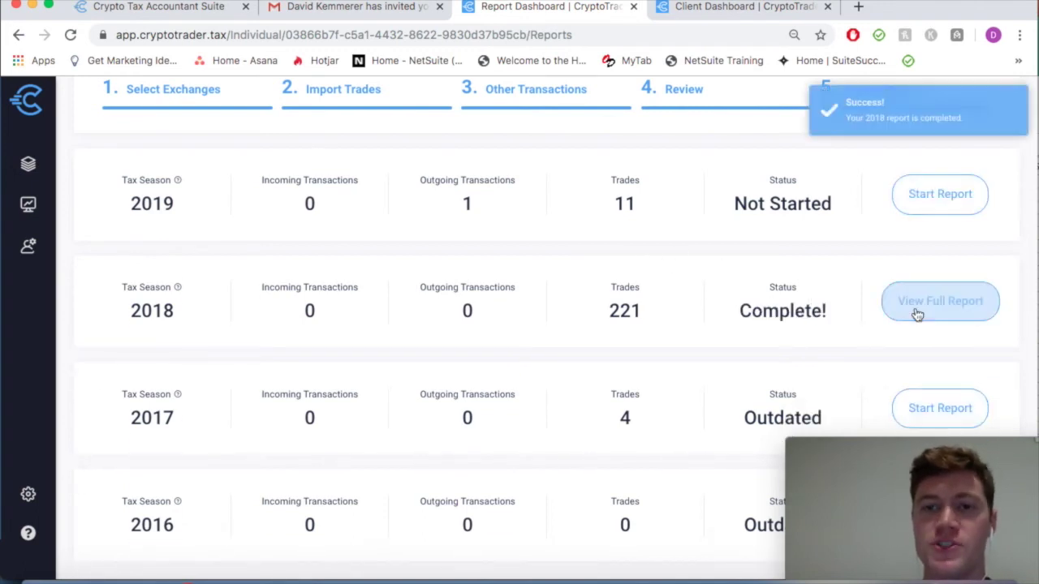
{"action": "scroll", "coordinate": [844, 268], "scroll_direction": "up", "scroll_amount": 3}
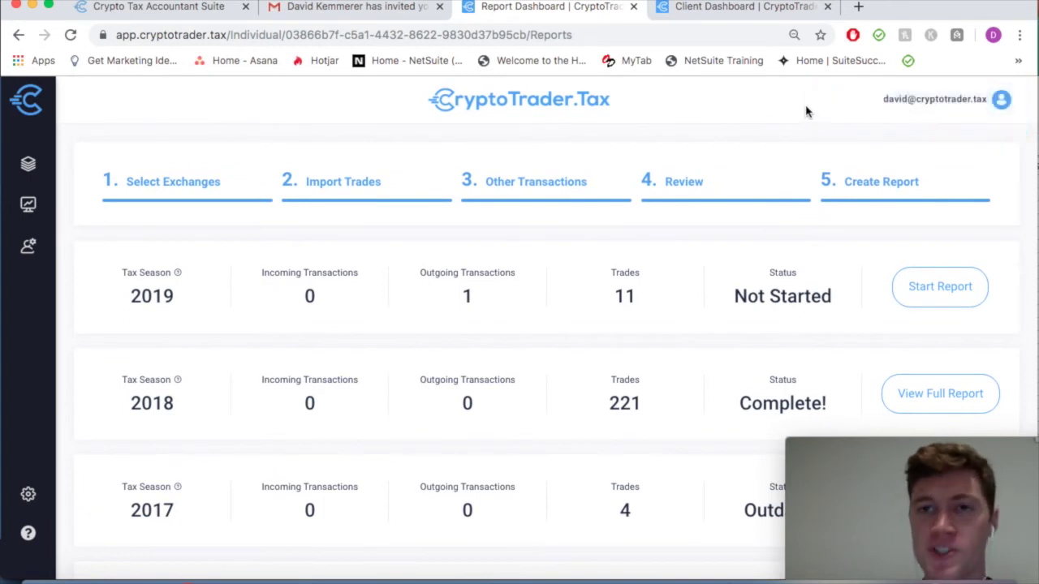
{"action": "left_click", "coordinate": [932, 100]}
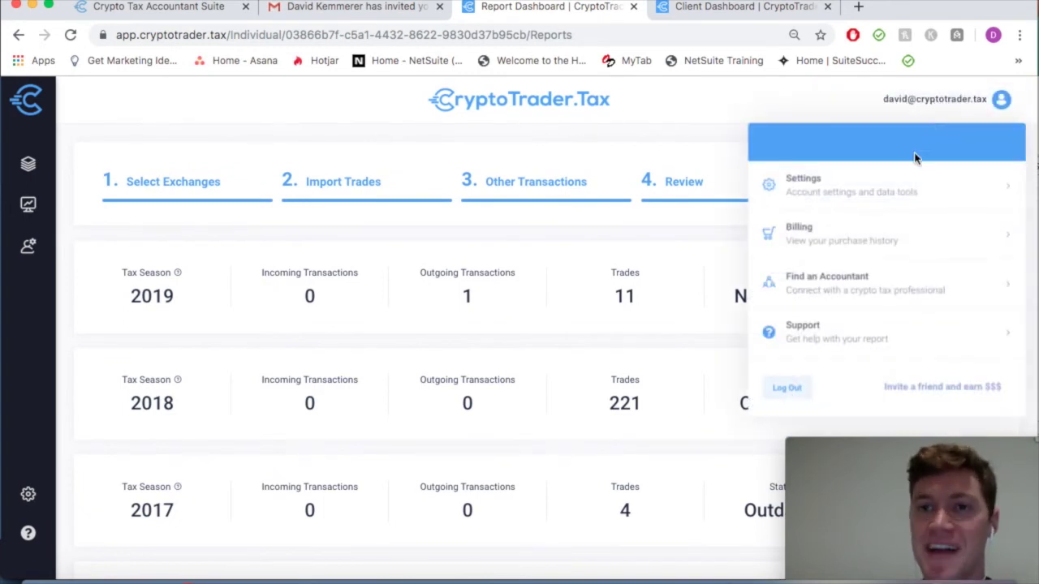
{"action": "left_click", "coordinate": [786, 389]}
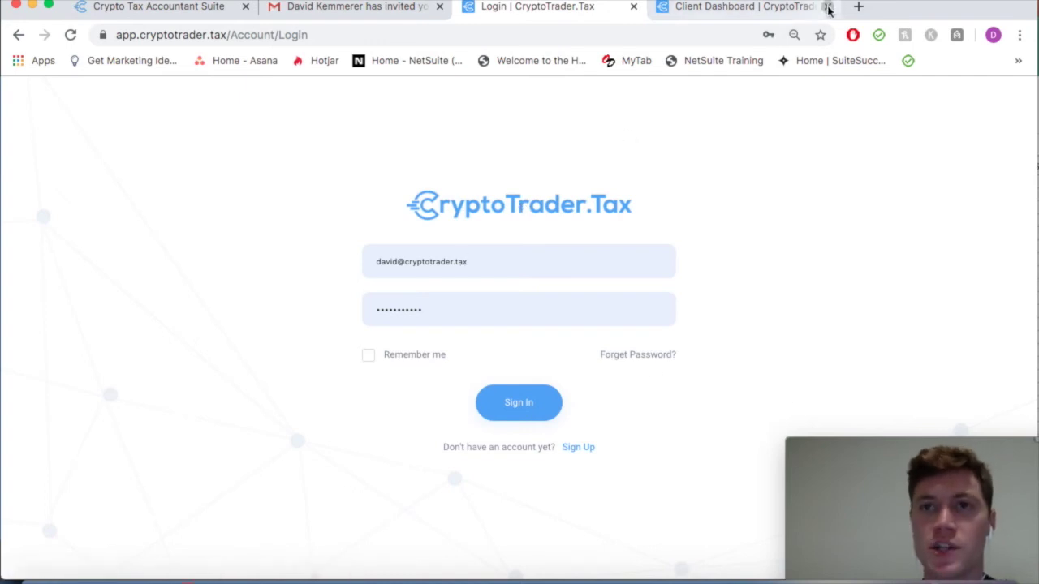
Close the extra tab, sign in with the agent login, and open the accepted client's reports
{"action": "left_click", "coordinate": [827, 5]}
{"action": "triple_click", "coordinate": [499, 262]}
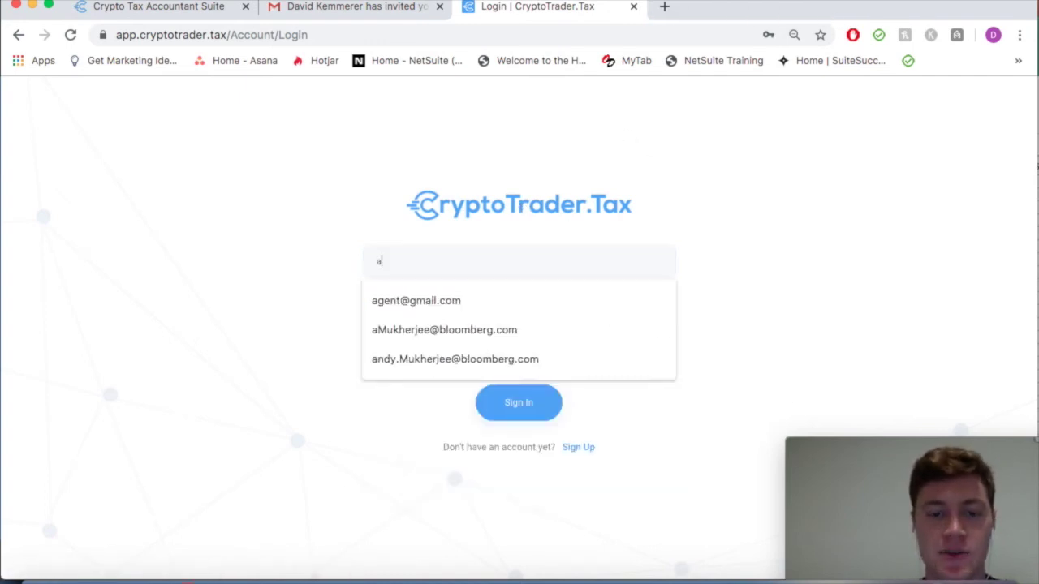
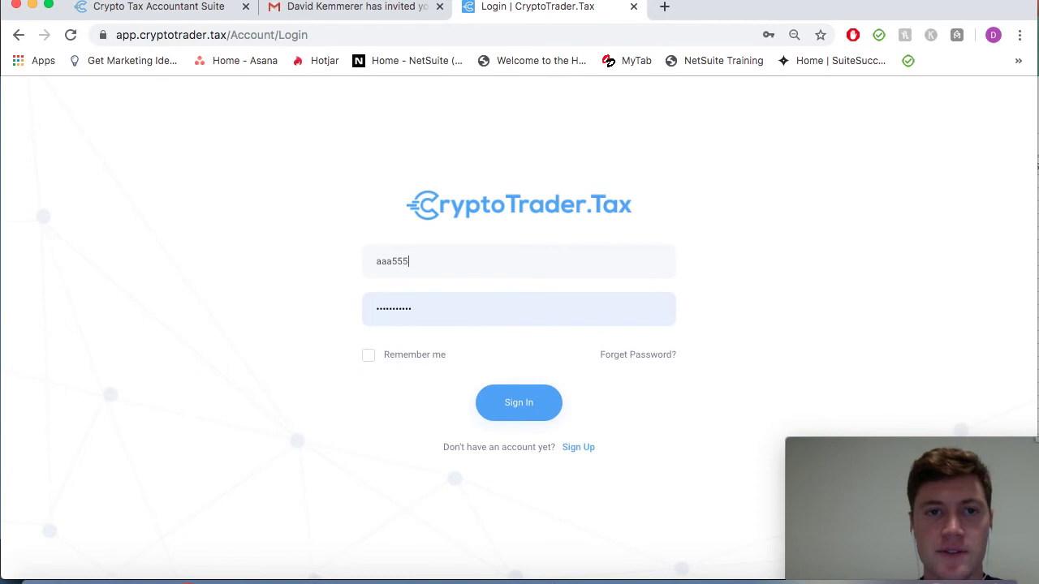
{"action": "key", "text": "BackSpace"}
{"action": "key", "text": "BackSpace"}
{"action": "key", "text": "BackSpace"}
{"action": "key", "text": "BackSpace"}
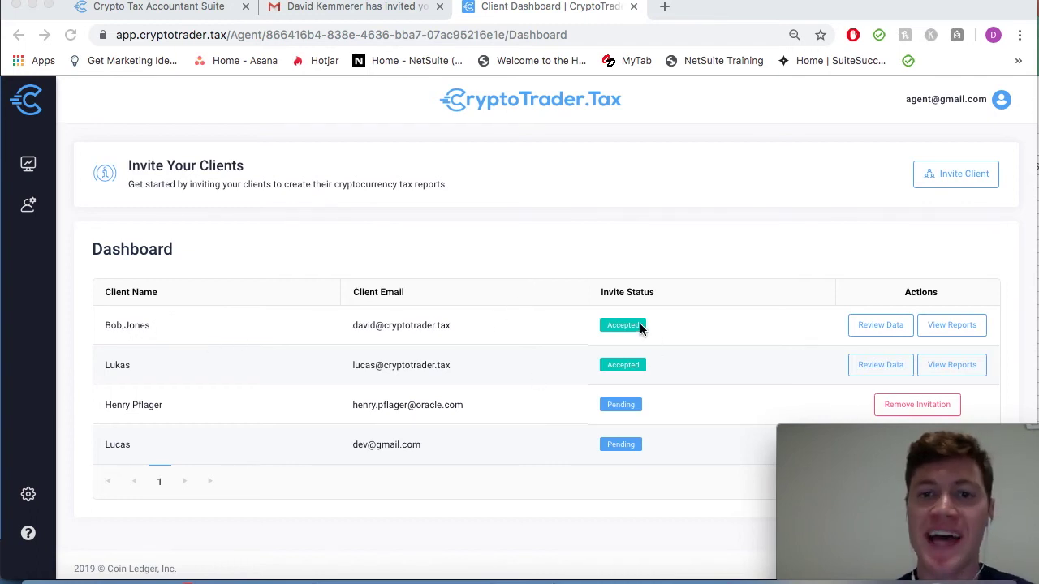
{"action": "left_click", "coordinate": [735, 323]}
{"action": "scroll", "coordinate": [735, 323], "scroll_direction": "down", "scroll_amount": 1}
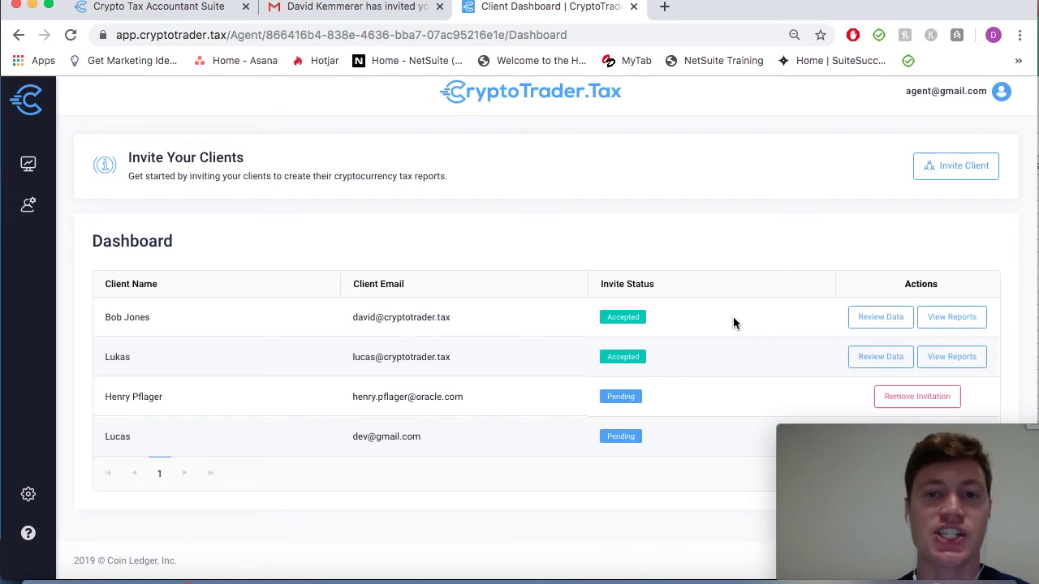
{"action": "left_click", "coordinate": [940, 319]}
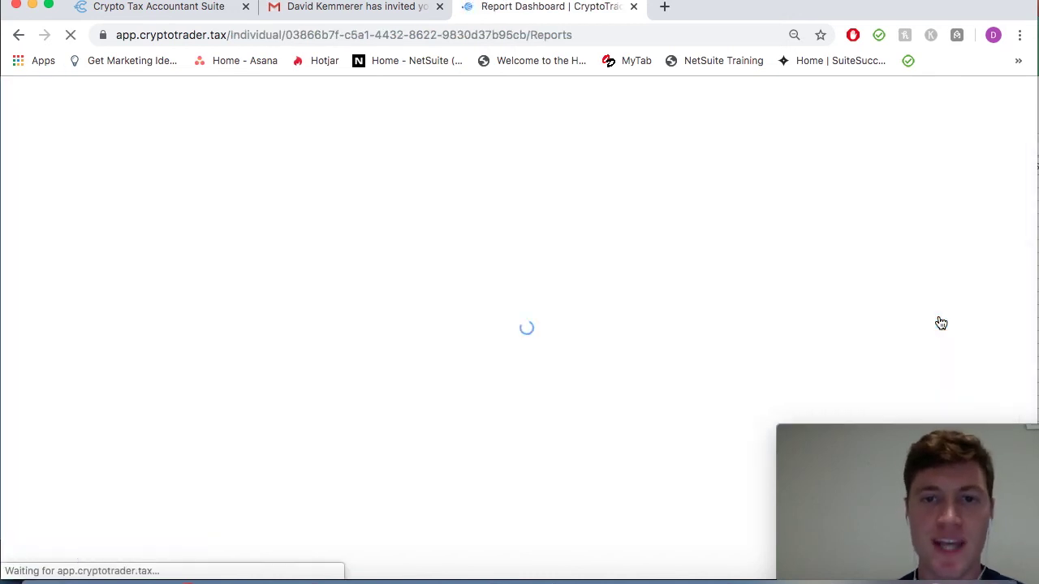
{"action": "scroll", "coordinate": [753, 255], "scroll_direction": "down", "scroll_amount": 2}
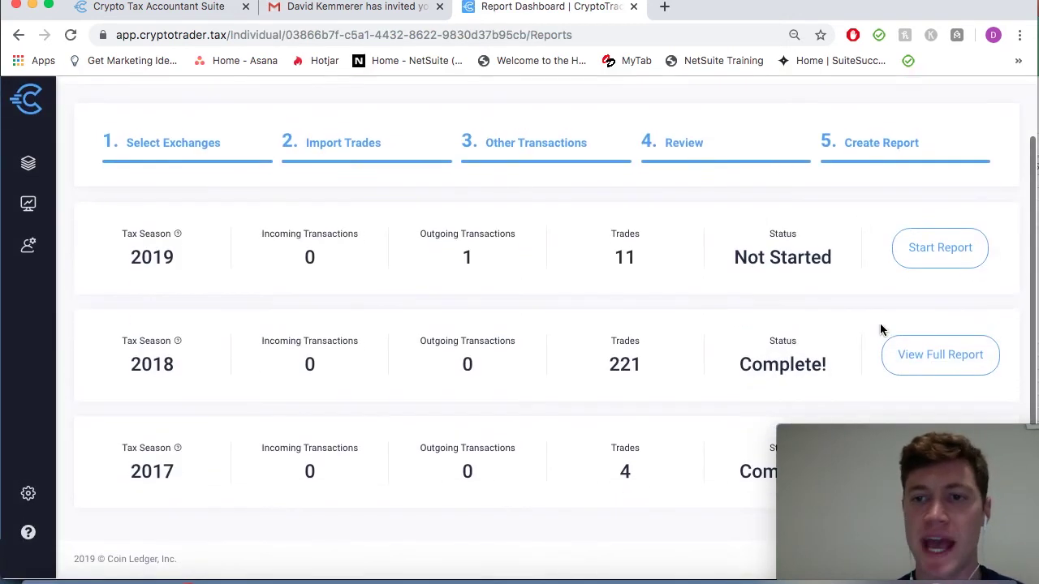
{"action": "left_click", "coordinate": [907, 360]}
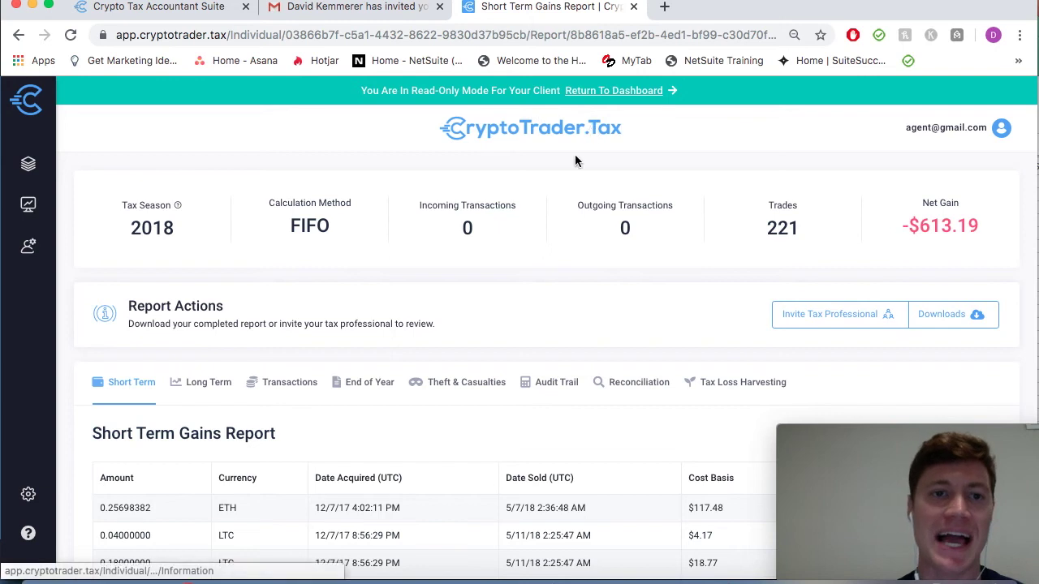
{"action": "scroll", "coordinate": [526, 269], "scroll_direction": "down", "scroll_amount": 2}
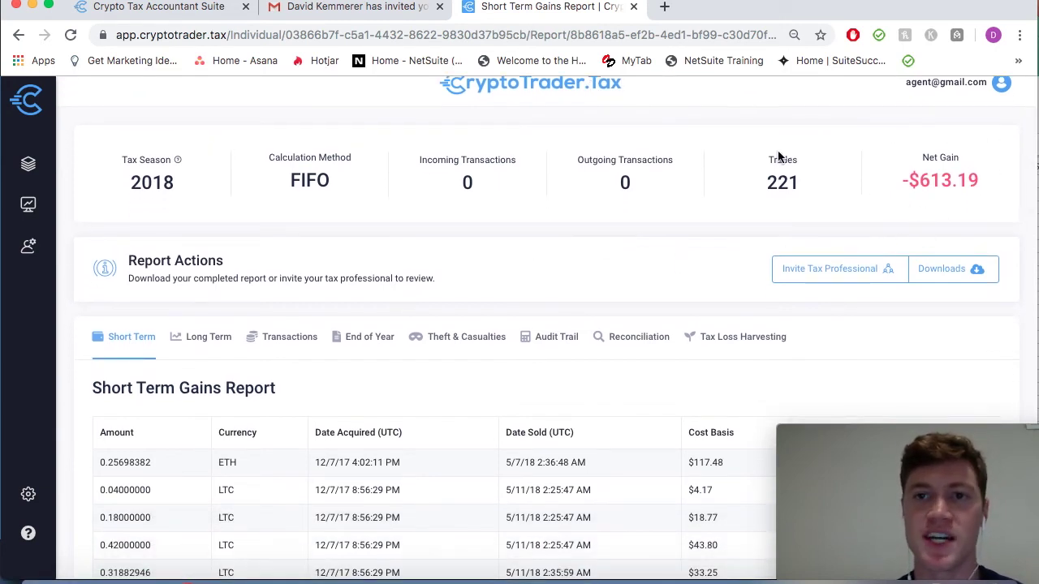
{"action": "scroll", "coordinate": [764, 160], "scroll_direction": "up", "scroll_amount": 2}
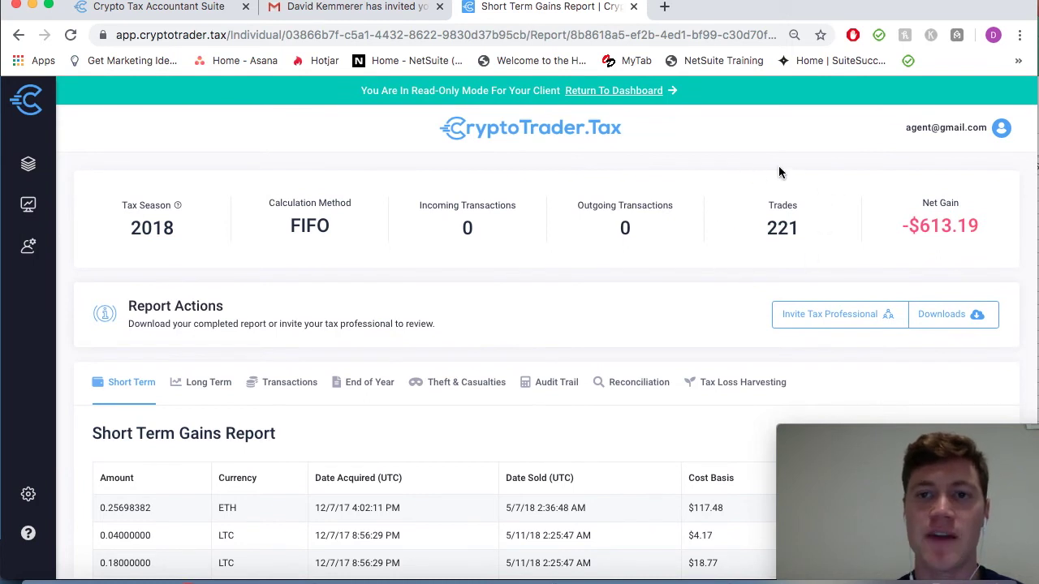
{"action": "scroll", "coordinate": [575, 277], "scroll_direction": "down", "scroll_amount": 1}
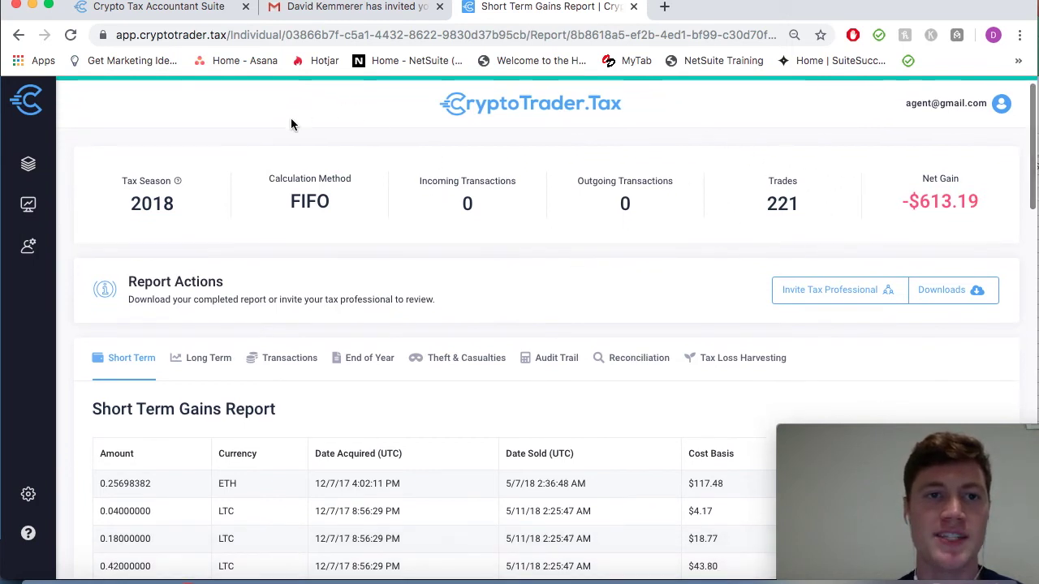
{"action": "scroll", "coordinate": [378, 235], "scroll_direction": "down", "scroll_amount": 3}
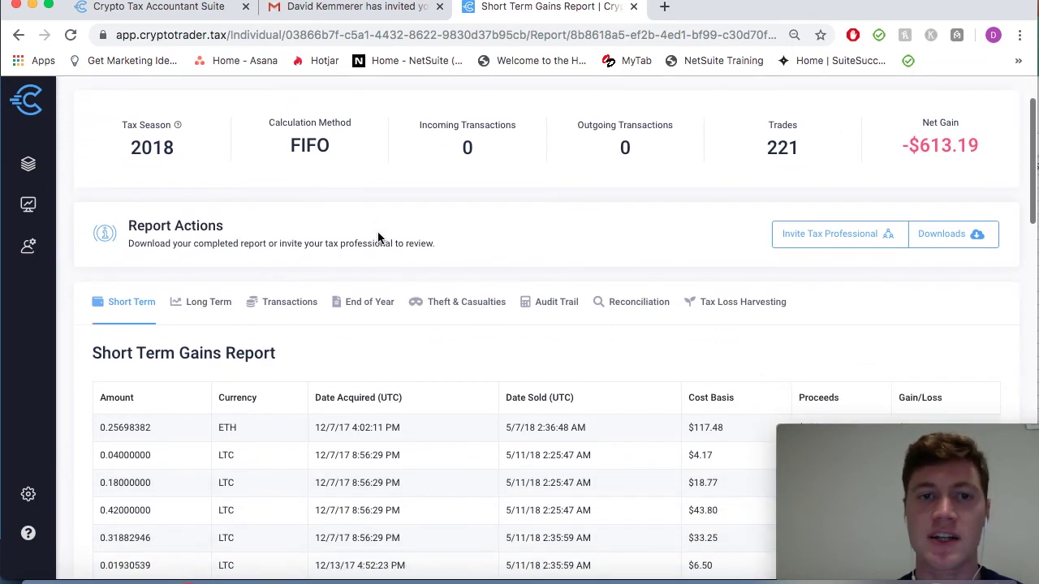
{"action": "scroll", "coordinate": [378, 235], "scroll_direction": "down", "scroll_amount": 6}
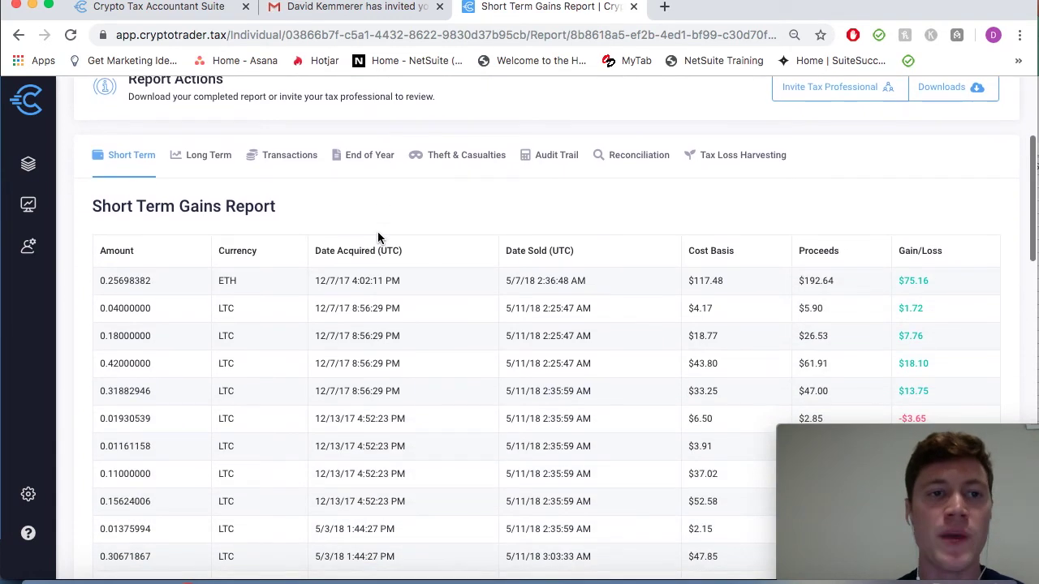
{"action": "scroll", "coordinate": [378, 235], "scroll_direction": "down", "scroll_amount": 2}
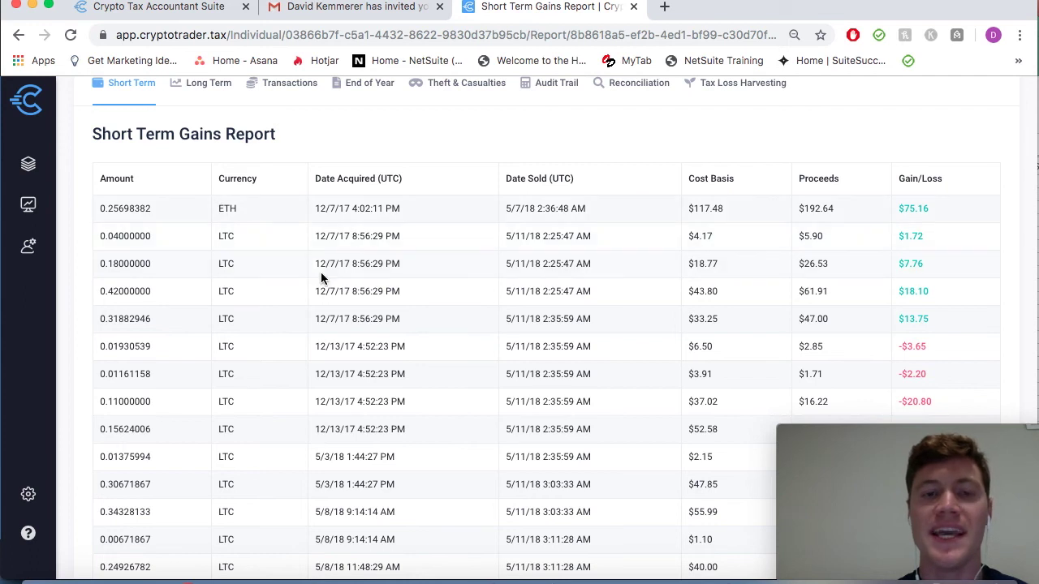
{"action": "scroll", "coordinate": [321, 274], "scroll_direction": "up", "scroll_amount": 10}
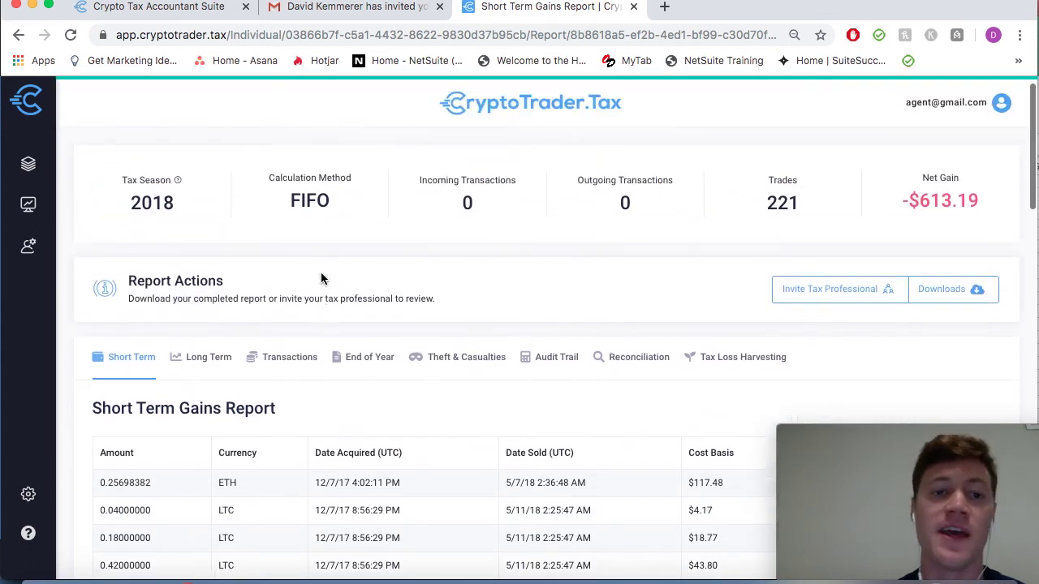
{"action": "scroll", "coordinate": [396, 349], "scroll_direction": "down", "scroll_amount": 3}
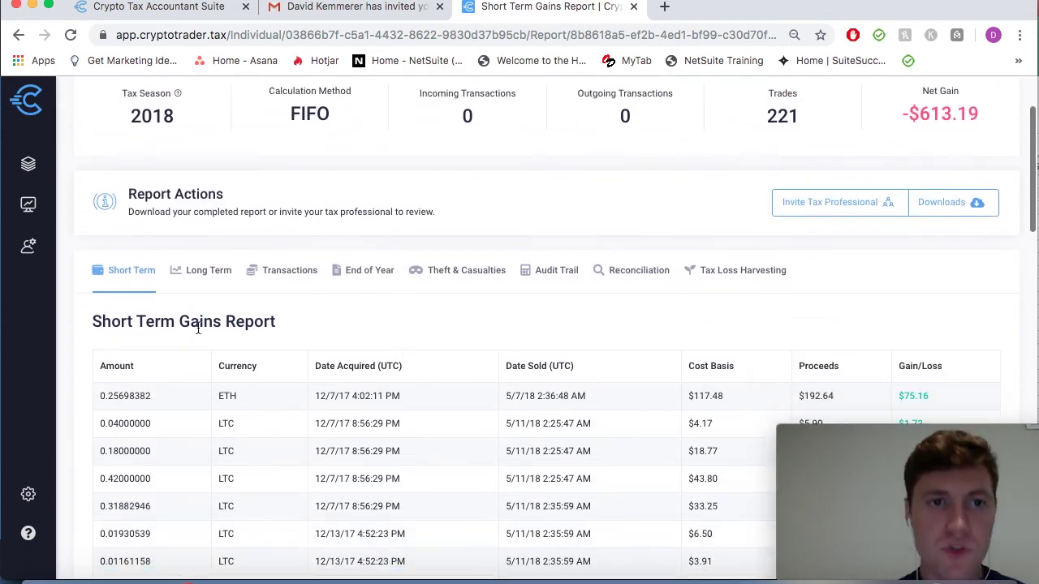
View the Long Term, End of Year and Tax Loss Harvesting reports, then open Downloads
{"action": "left_click", "coordinate": [203, 271]}
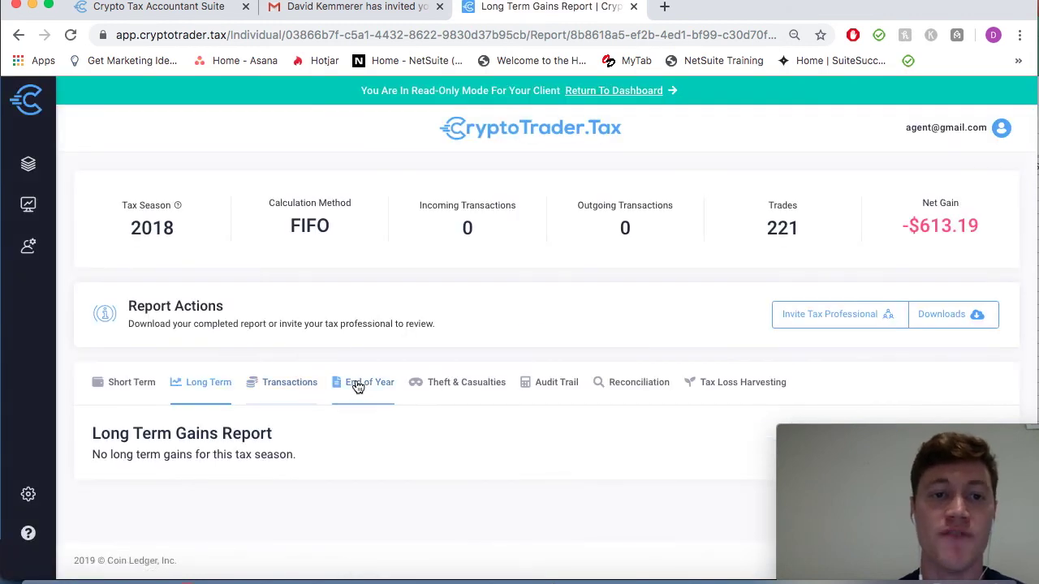
{"action": "left_click", "coordinate": [359, 385]}
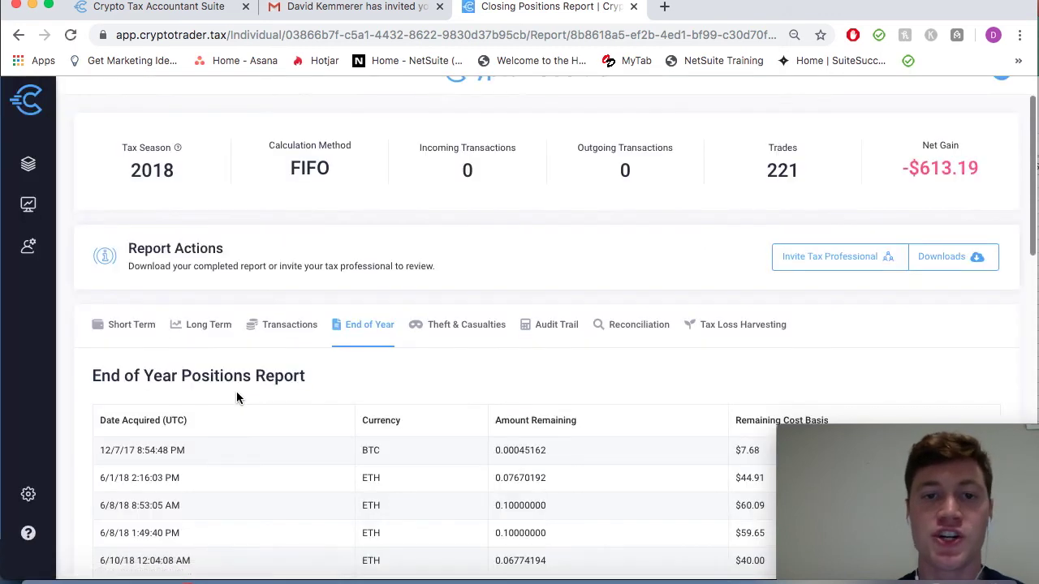
{"action": "left_click", "coordinate": [718, 333]}
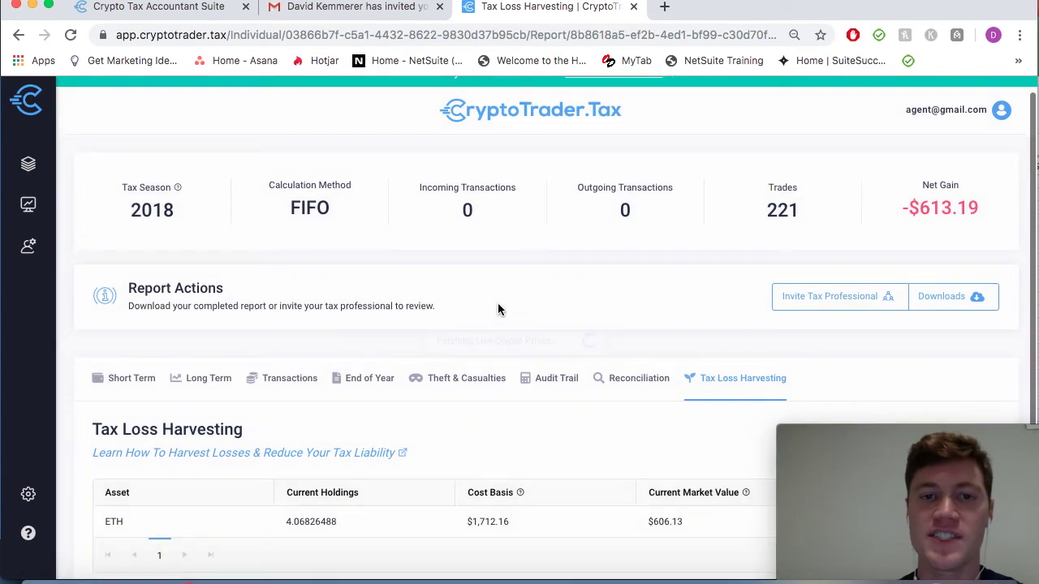
{"action": "scroll", "coordinate": [498, 302], "scroll_direction": "down", "scroll_amount": 2}
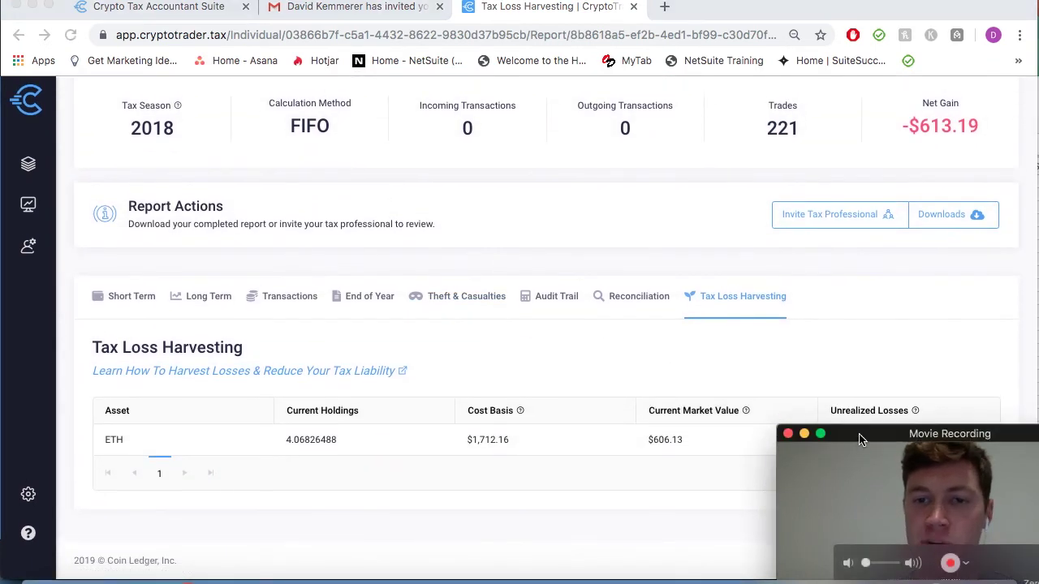
{"action": "left_click_drag", "start_coordinate": [863, 442], "coordinate": [860, 491]}
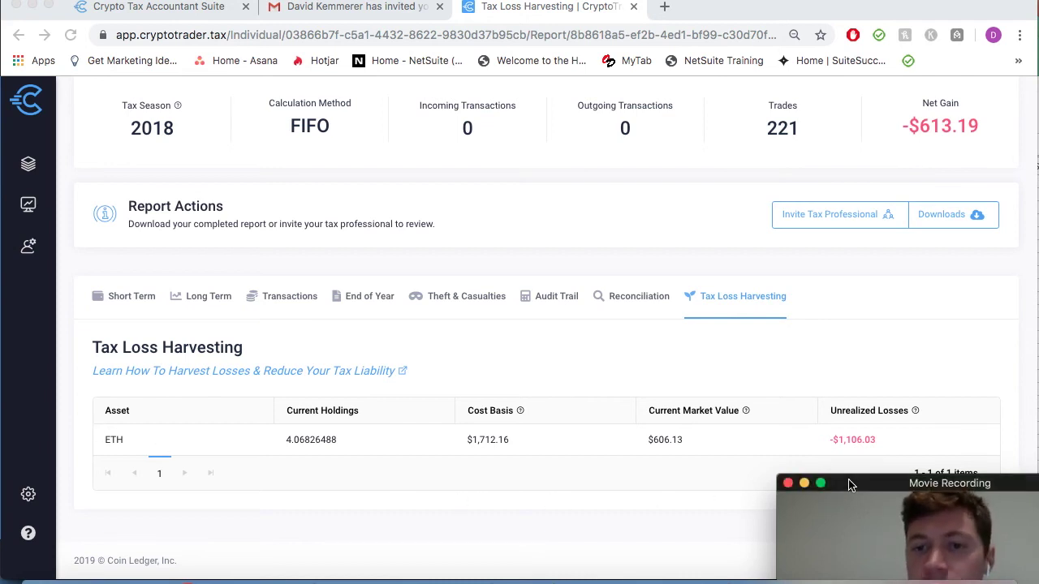
{"action": "left_click_drag", "start_coordinate": [853, 484], "coordinate": [849, 447]}
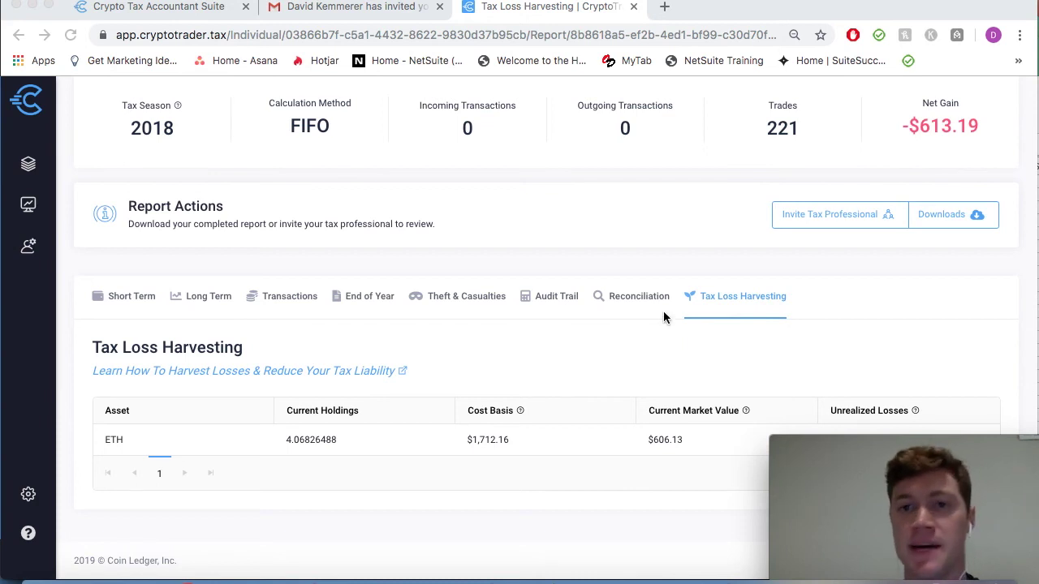
{"action": "scroll", "coordinate": [653, 312], "scroll_direction": "up", "scroll_amount": 2}
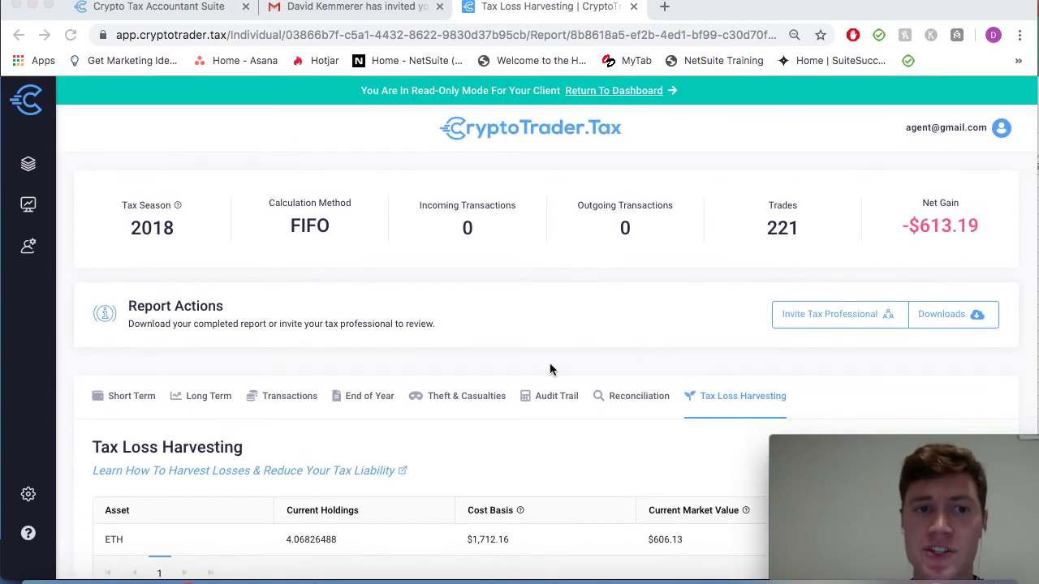
{"action": "scroll", "coordinate": [543, 369], "scroll_direction": "down", "scroll_amount": 2}
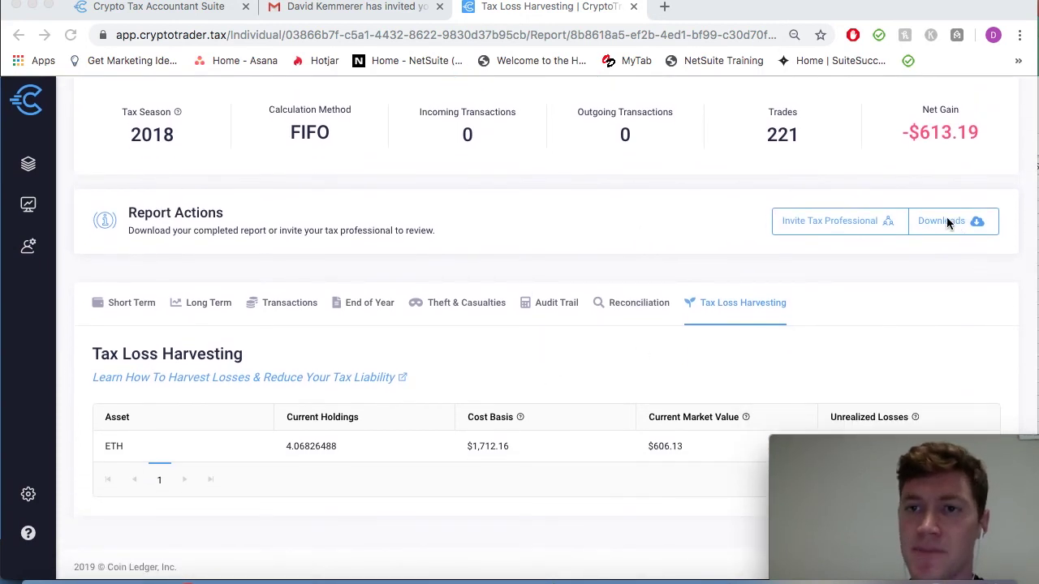
{"action": "left_click", "coordinate": [947, 219]}
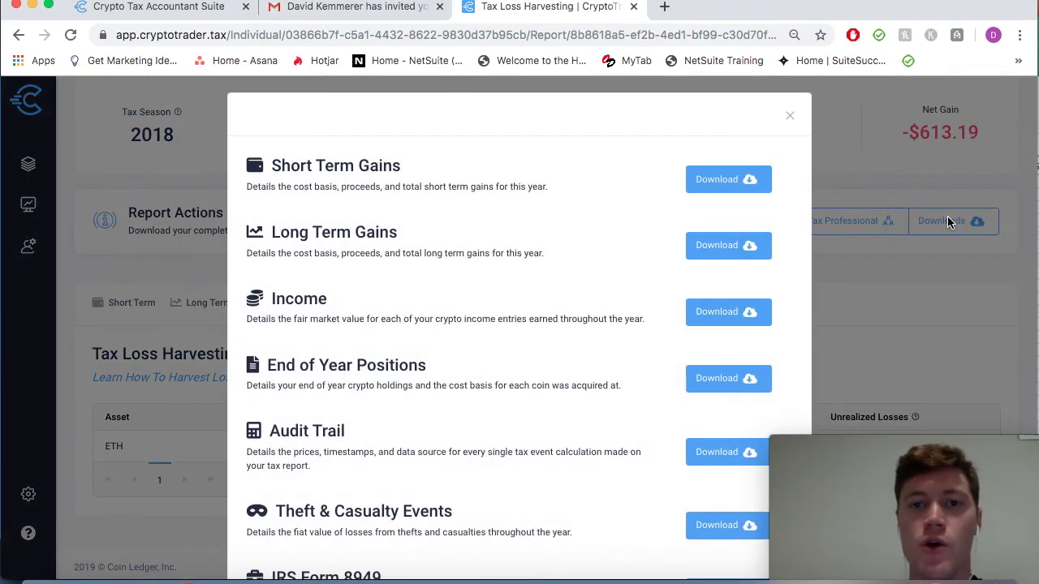
Scroll through download options like IRS Form 8949 and TurboTax exports, then close the list
{"action": "scroll", "coordinate": [455, 378], "scroll_direction": "down", "scroll_amount": 4}
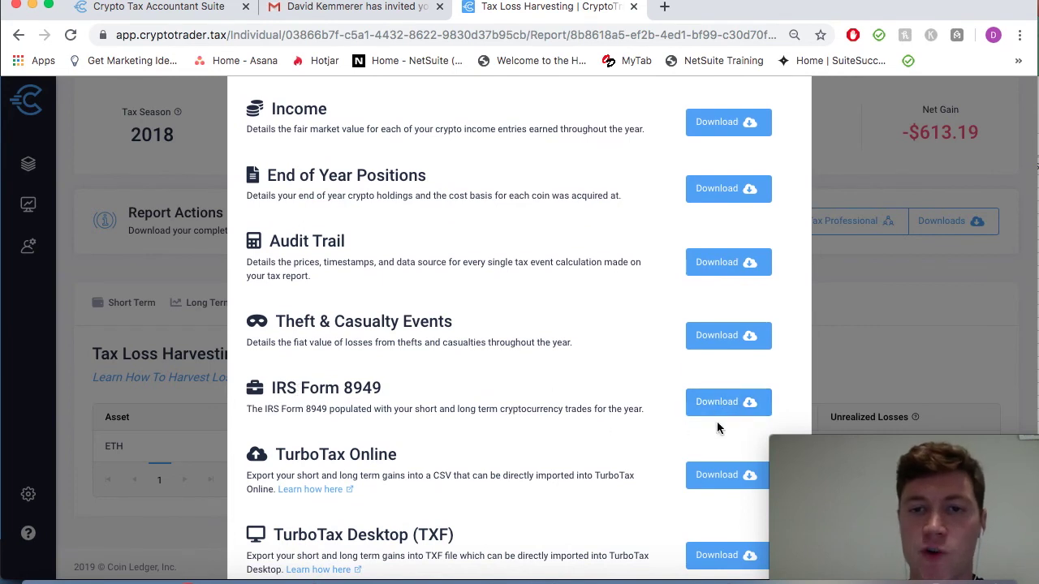
{"action": "scroll", "coordinate": [432, 397], "scroll_direction": "up", "scroll_amount": 2}
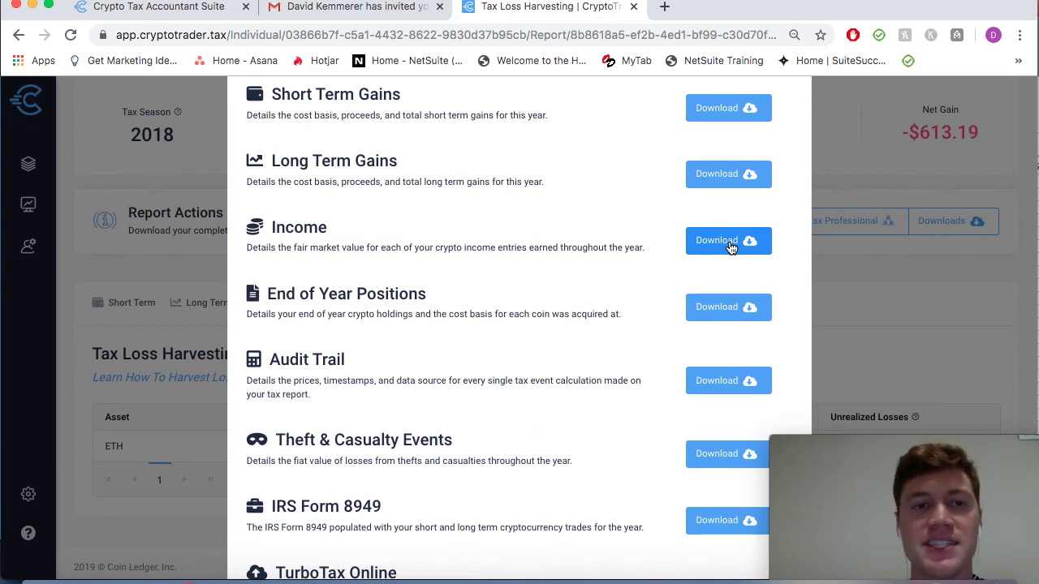
{"action": "scroll", "coordinate": [468, 274], "scroll_direction": "up", "scroll_amount": 1}
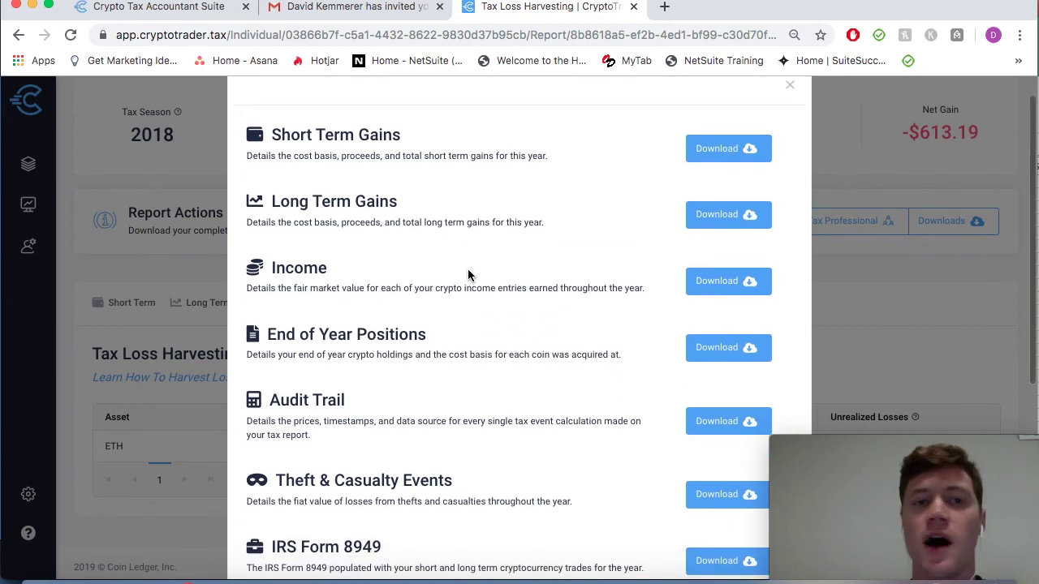
{"action": "scroll", "coordinate": [467, 270], "scroll_direction": "down", "scroll_amount": 2}
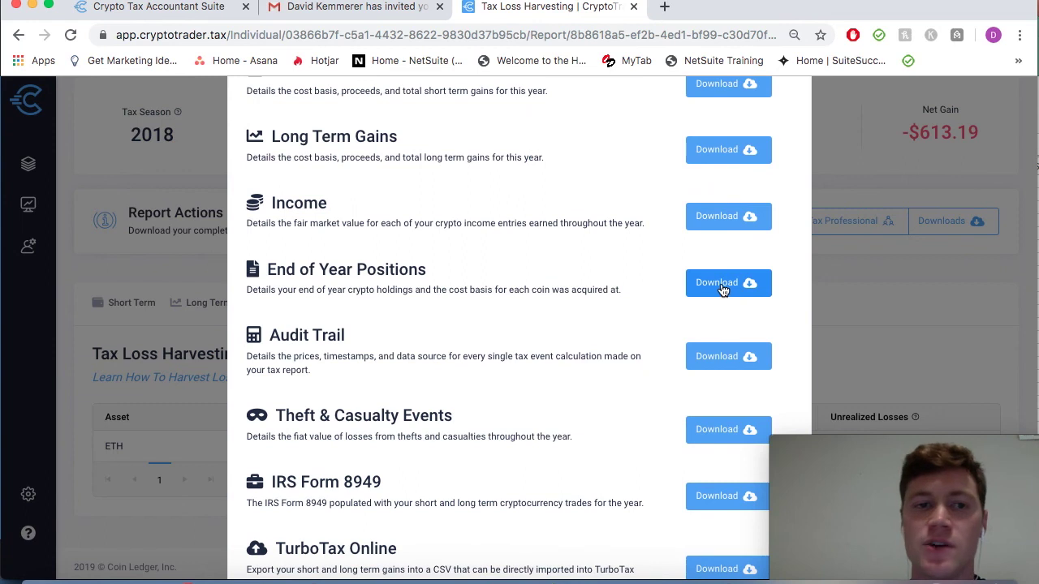
{"action": "scroll", "coordinate": [591, 335], "scroll_direction": "down", "scroll_amount": 1}
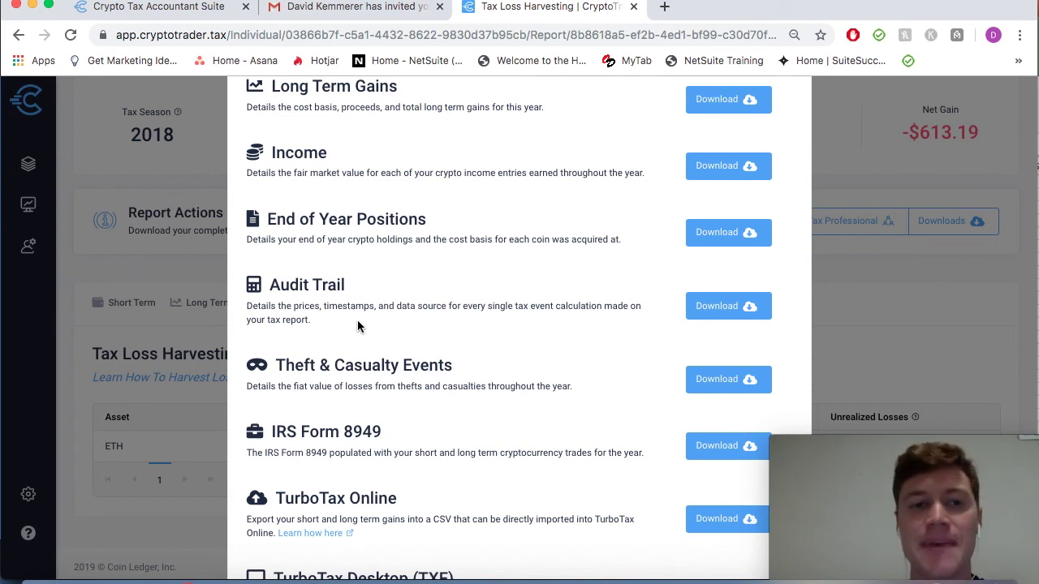
{"action": "scroll", "coordinate": [358, 327], "scroll_direction": "down", "scroll_amount": 4}
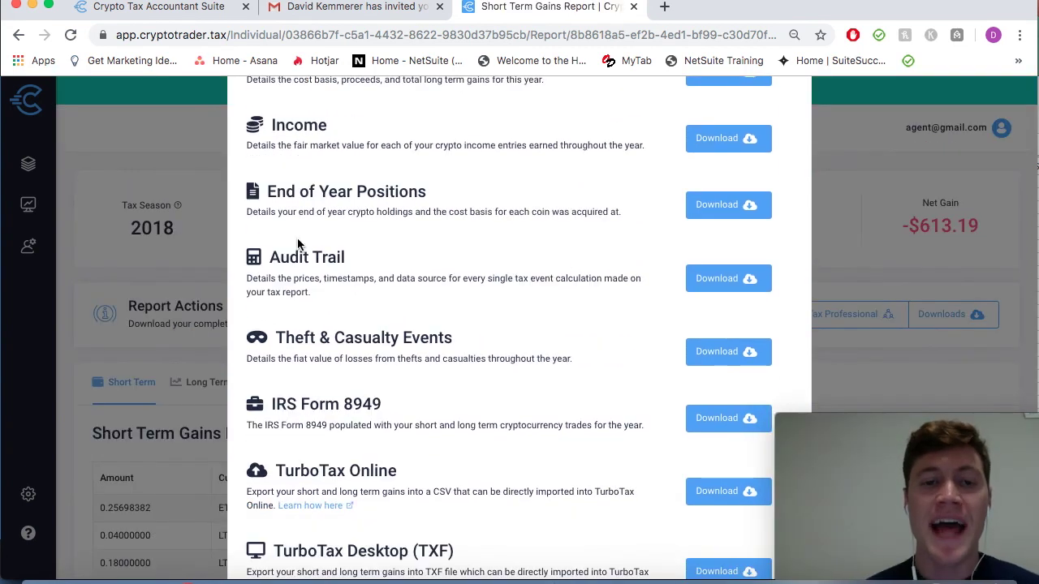
{"action": "scroll", "coordinate": [440, 383], "scroll_direction": "down", "scroll_amount": 2}
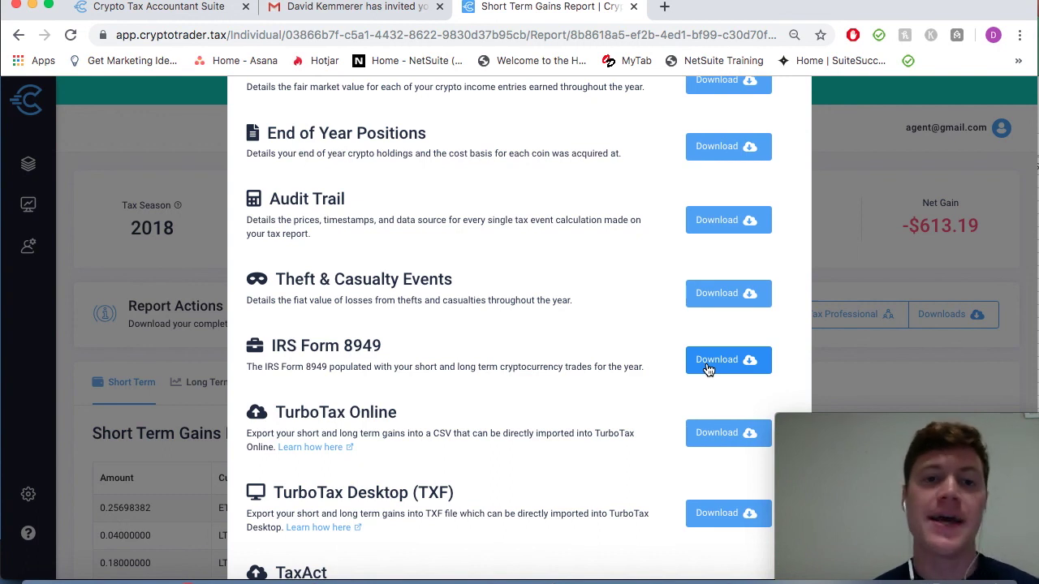
{"action": "scroll", "coordinate": [707, 370], "scroll_direction": "up", "scroll_amount": 5}
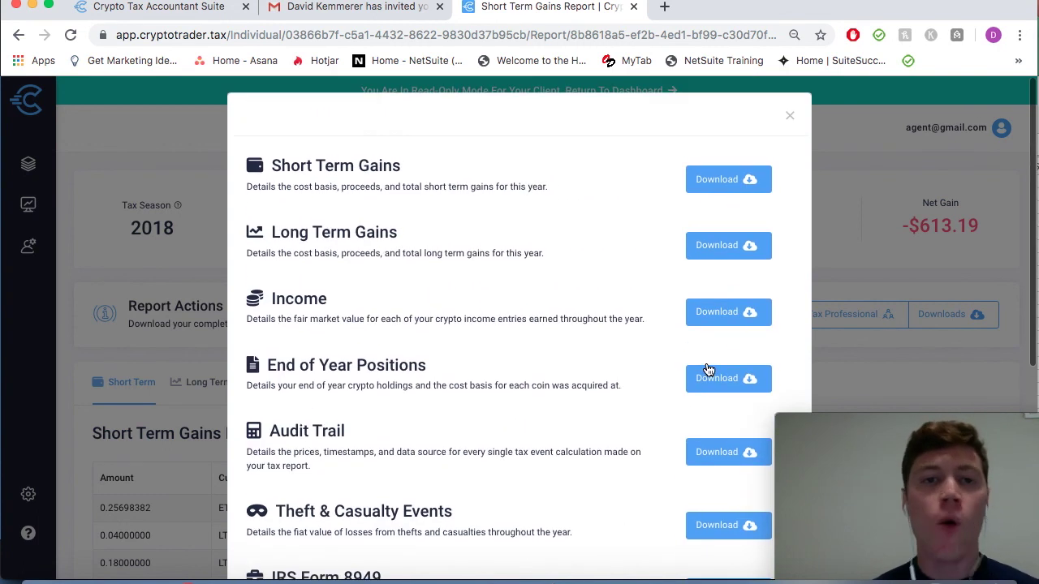
{"action": "left_click", "coordinate": [791, 117]}
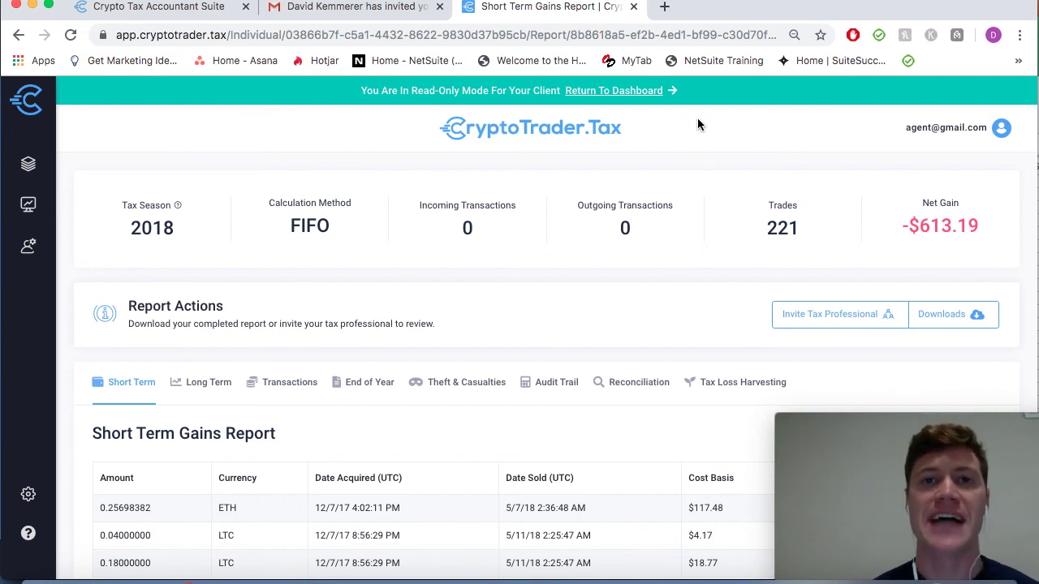
Use 'Return To Dashboard' in the green read-only banner to exit the client's report
{"action": "left_click", "coordinate": [638, 92]}
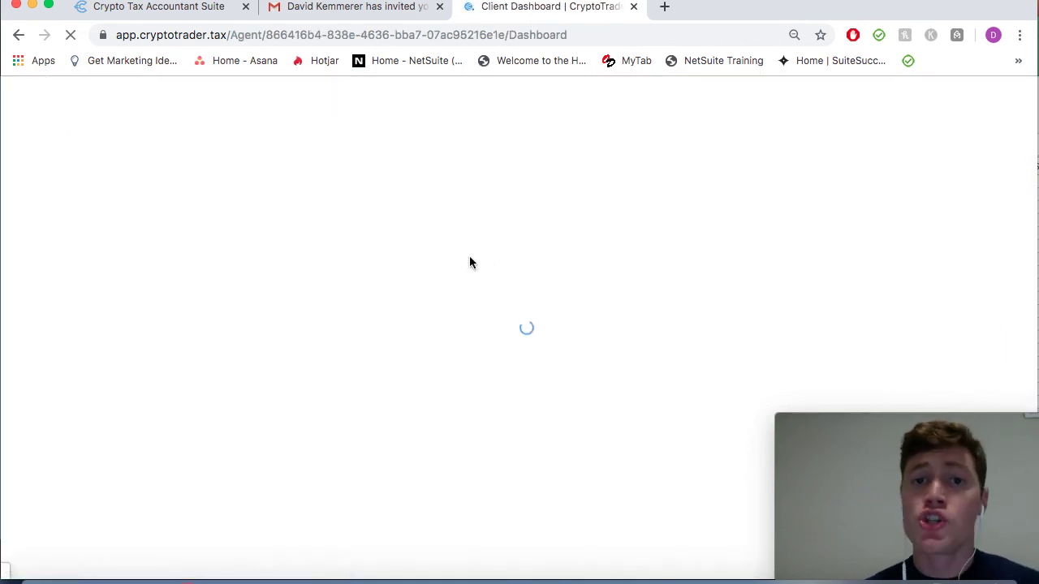